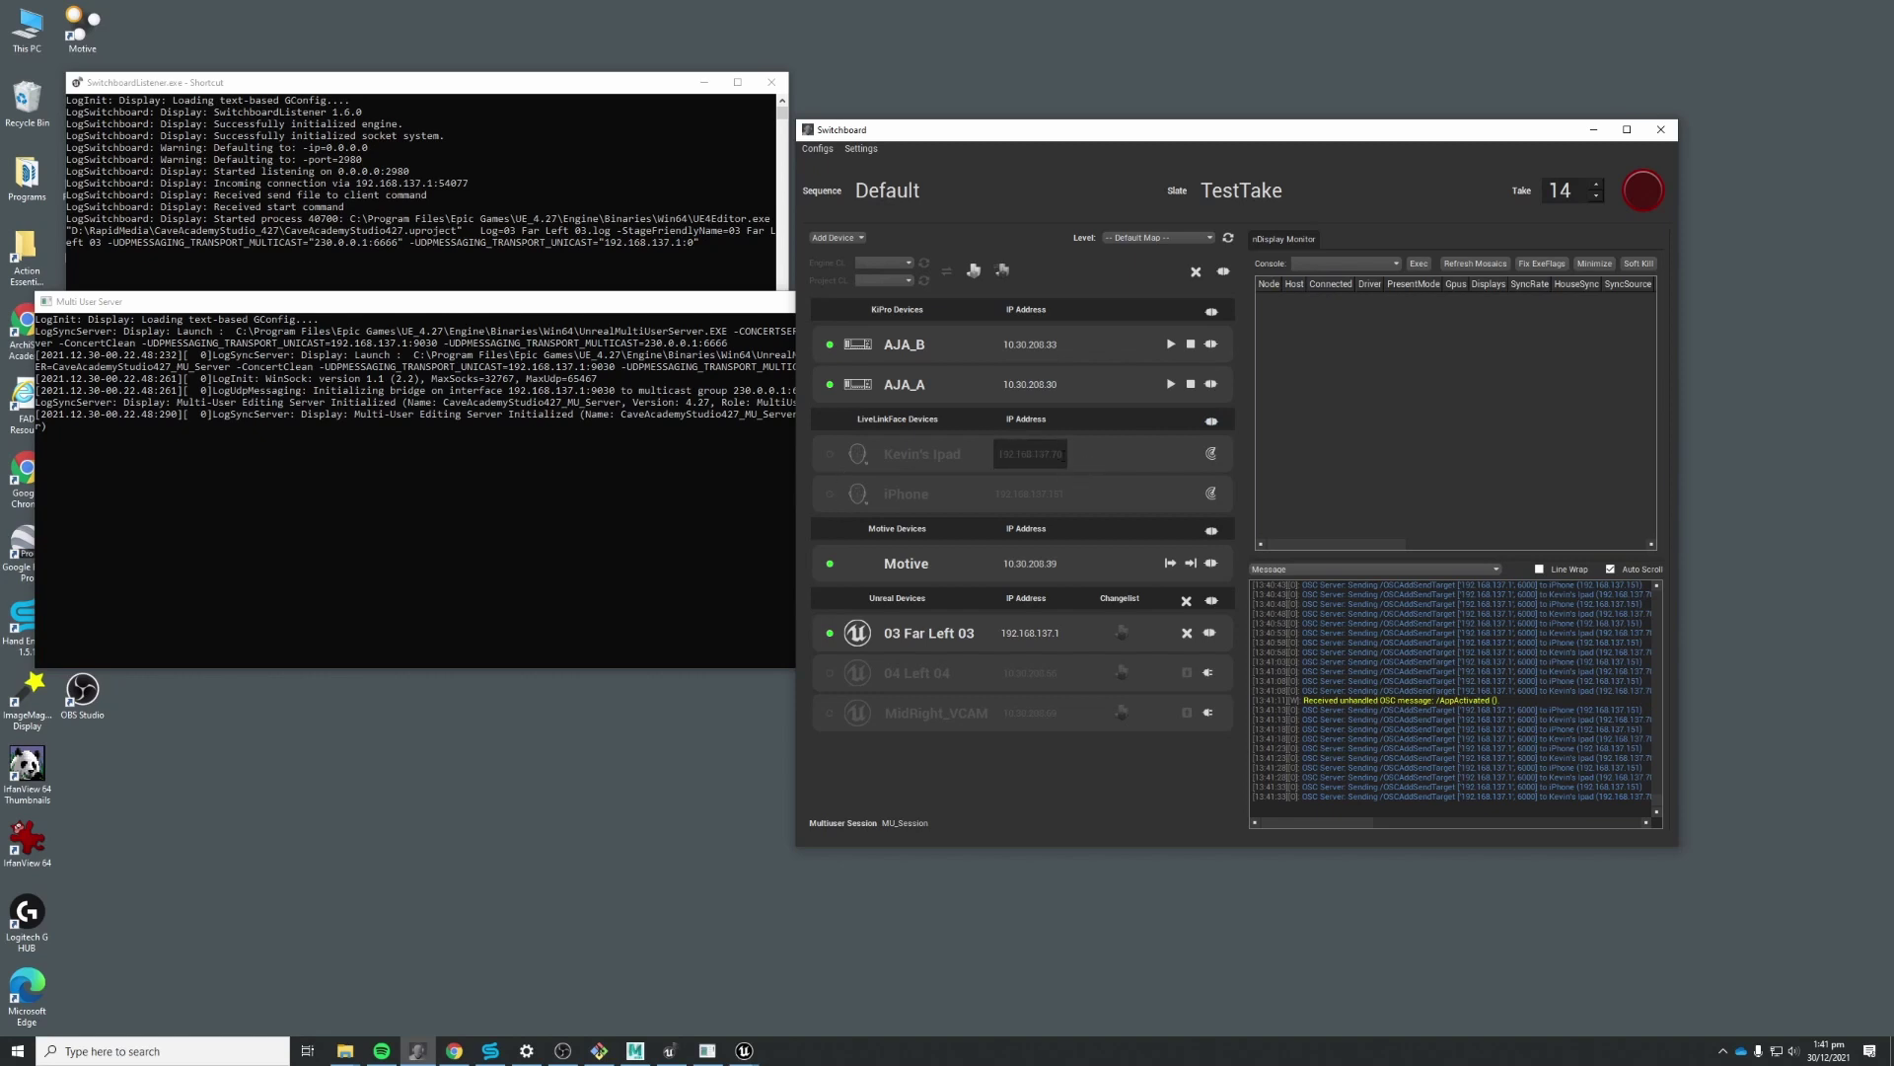
Set the Live Link Face iPad's IP to 192.168.137.247, connect it, and select slate TestTake.
{"action": "key", "text": "alt+Tab"}
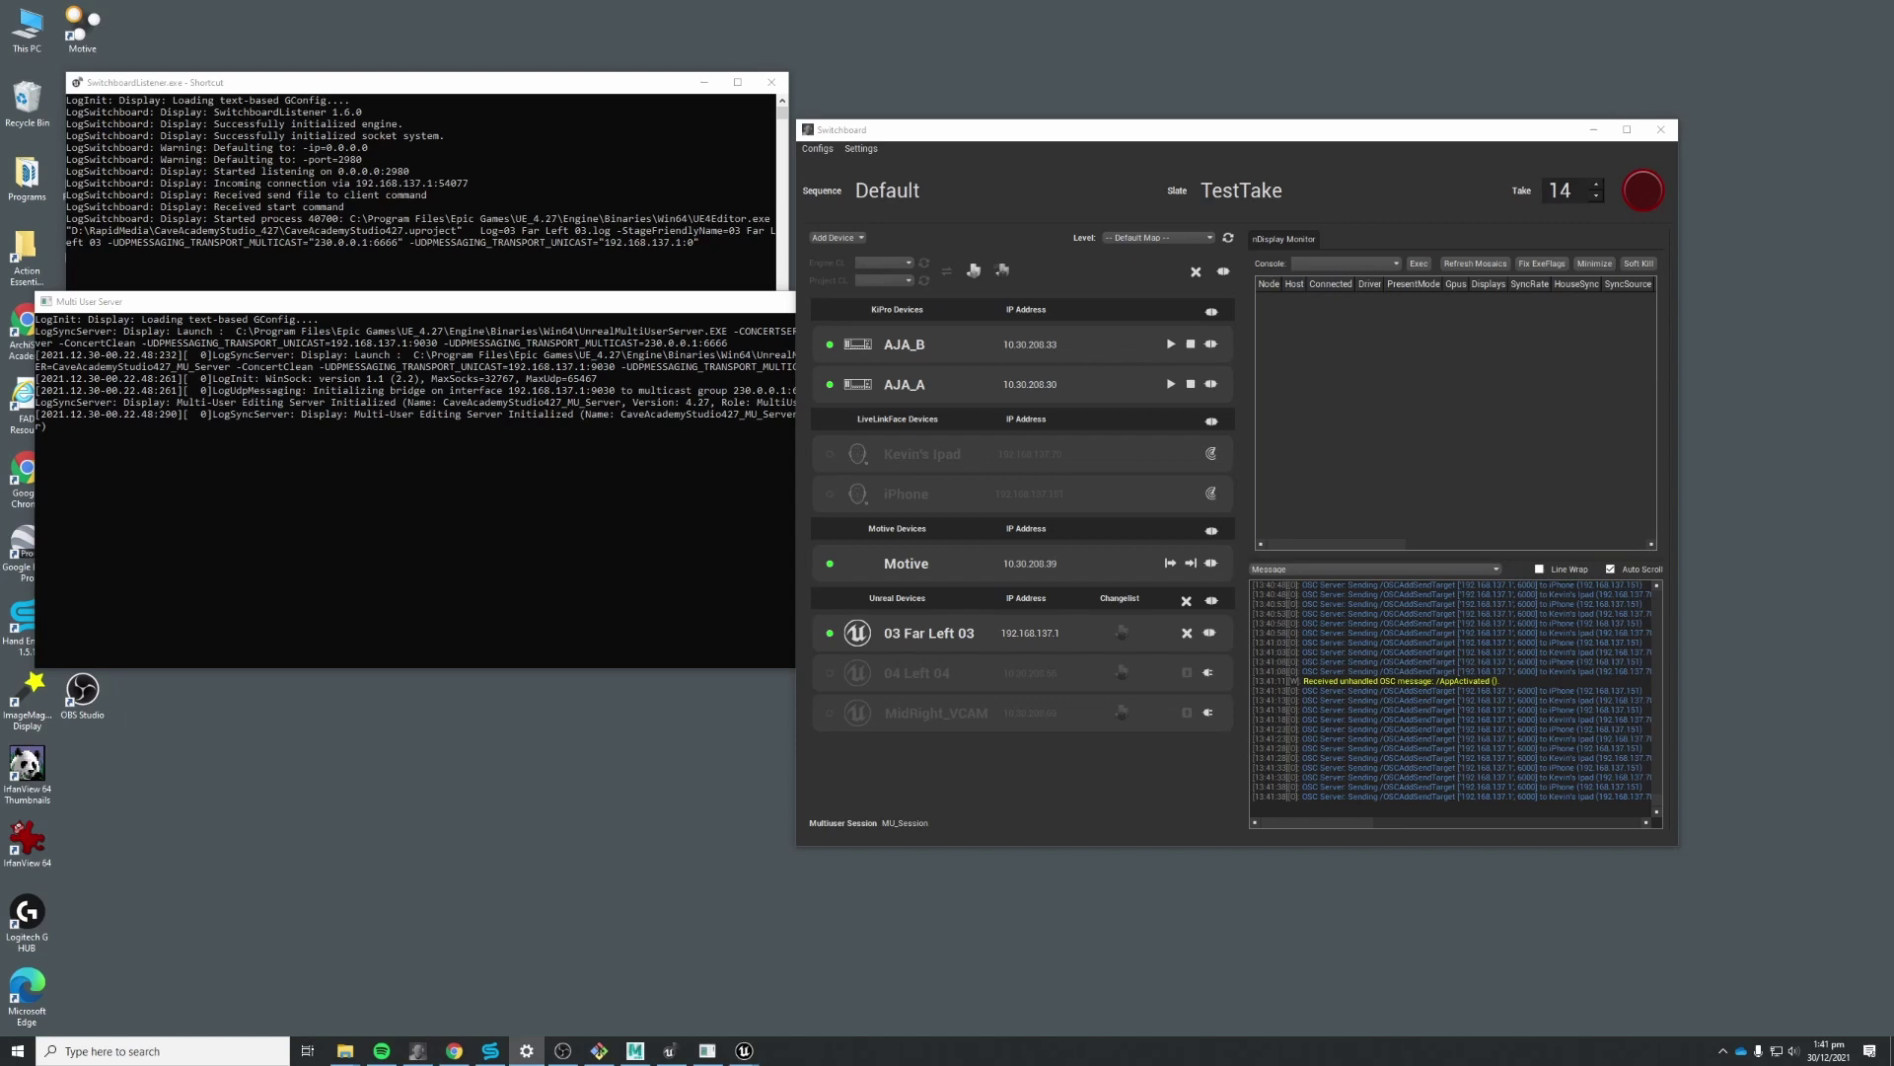
{"action": "left_click", "coordinate": [1057, 452]}
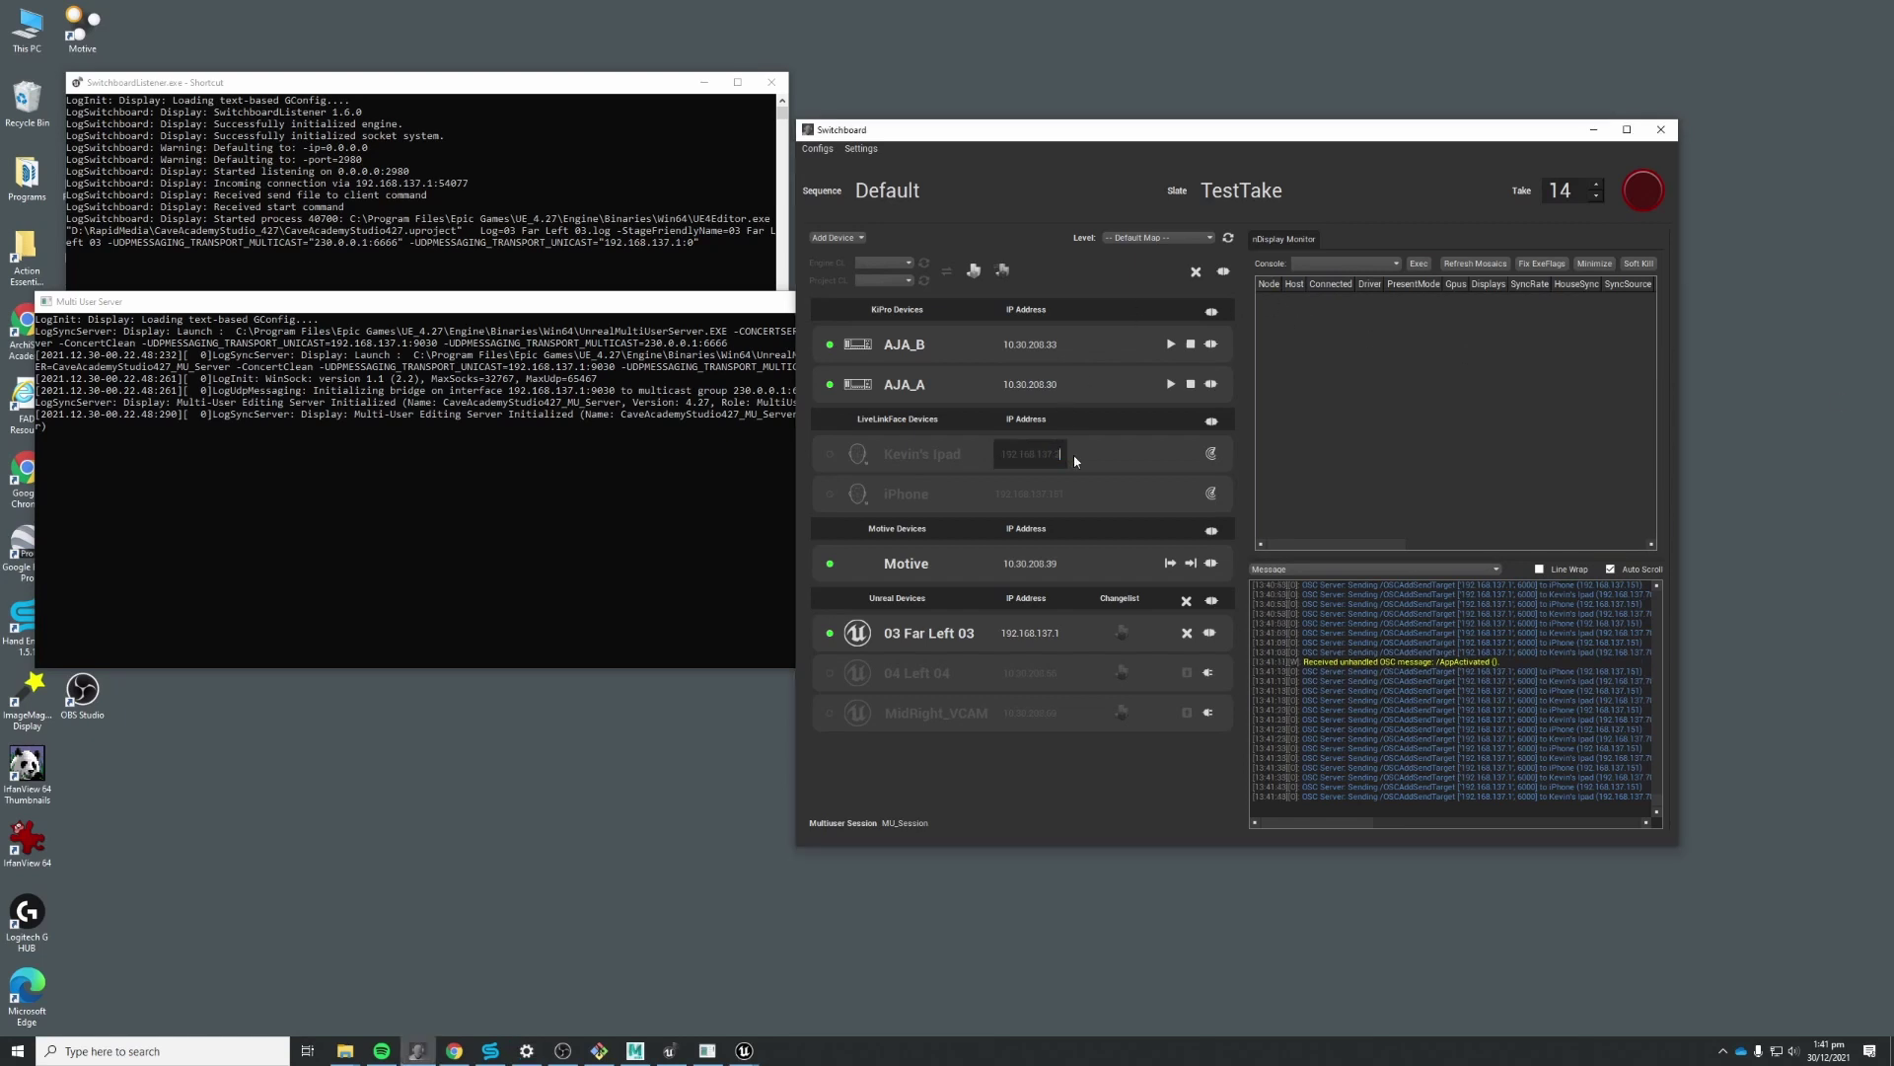
{"action": "key", "text": "Return"}
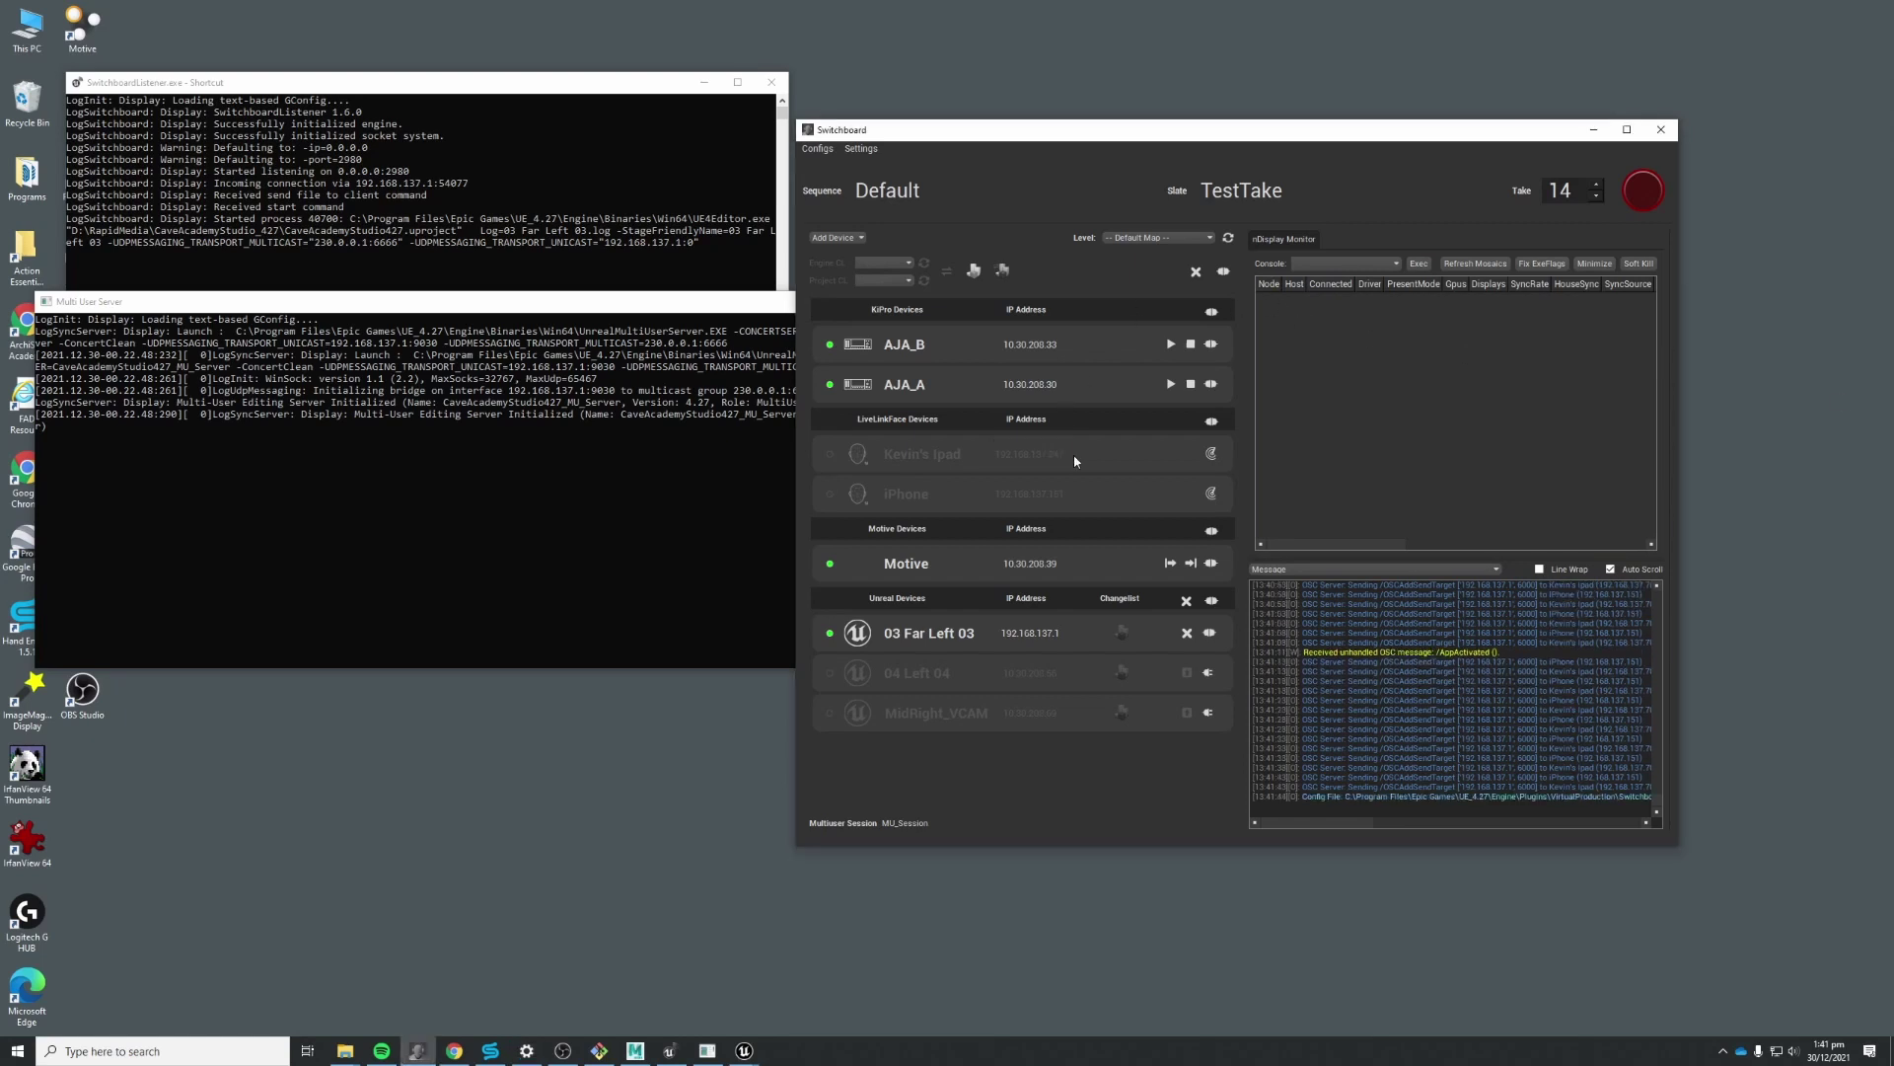
{"action": "left_click", "coordinate": [1212, 422]}
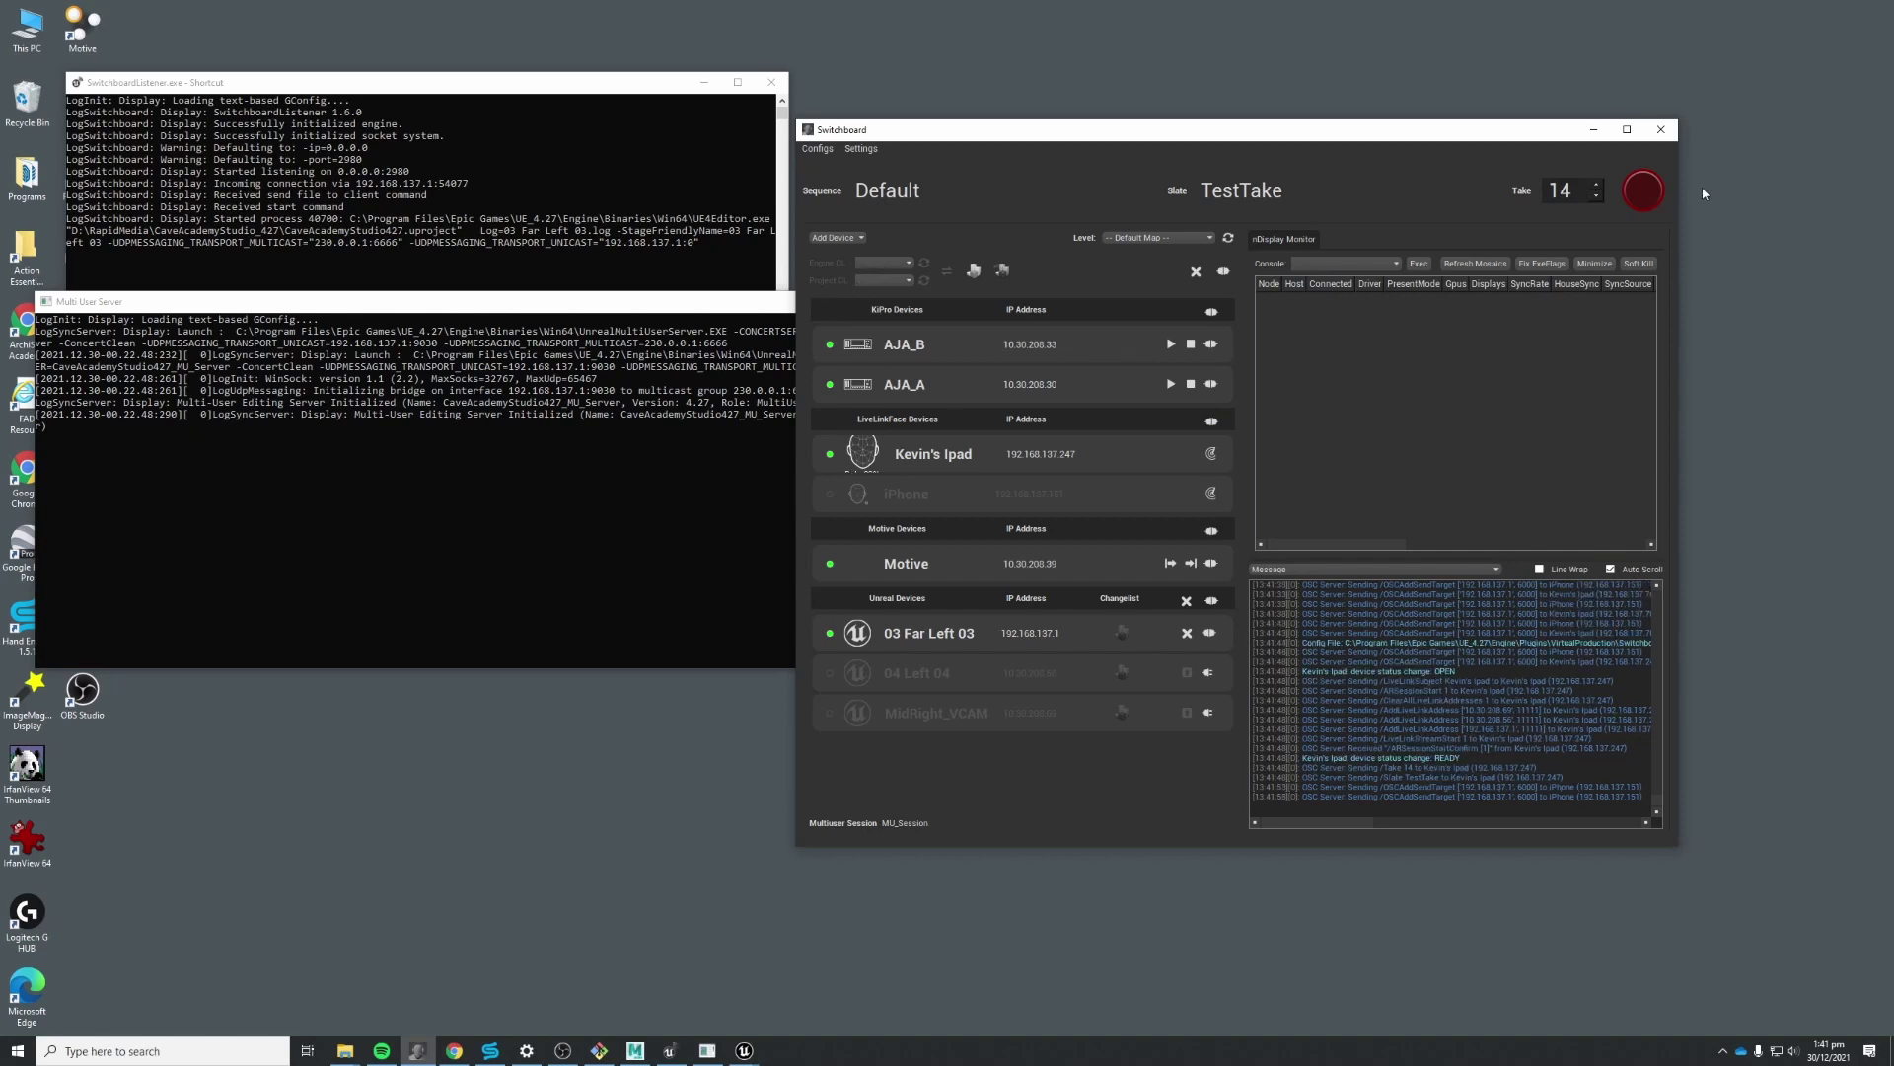
{"action": "double_click", "coordinate": [1305, 189]}
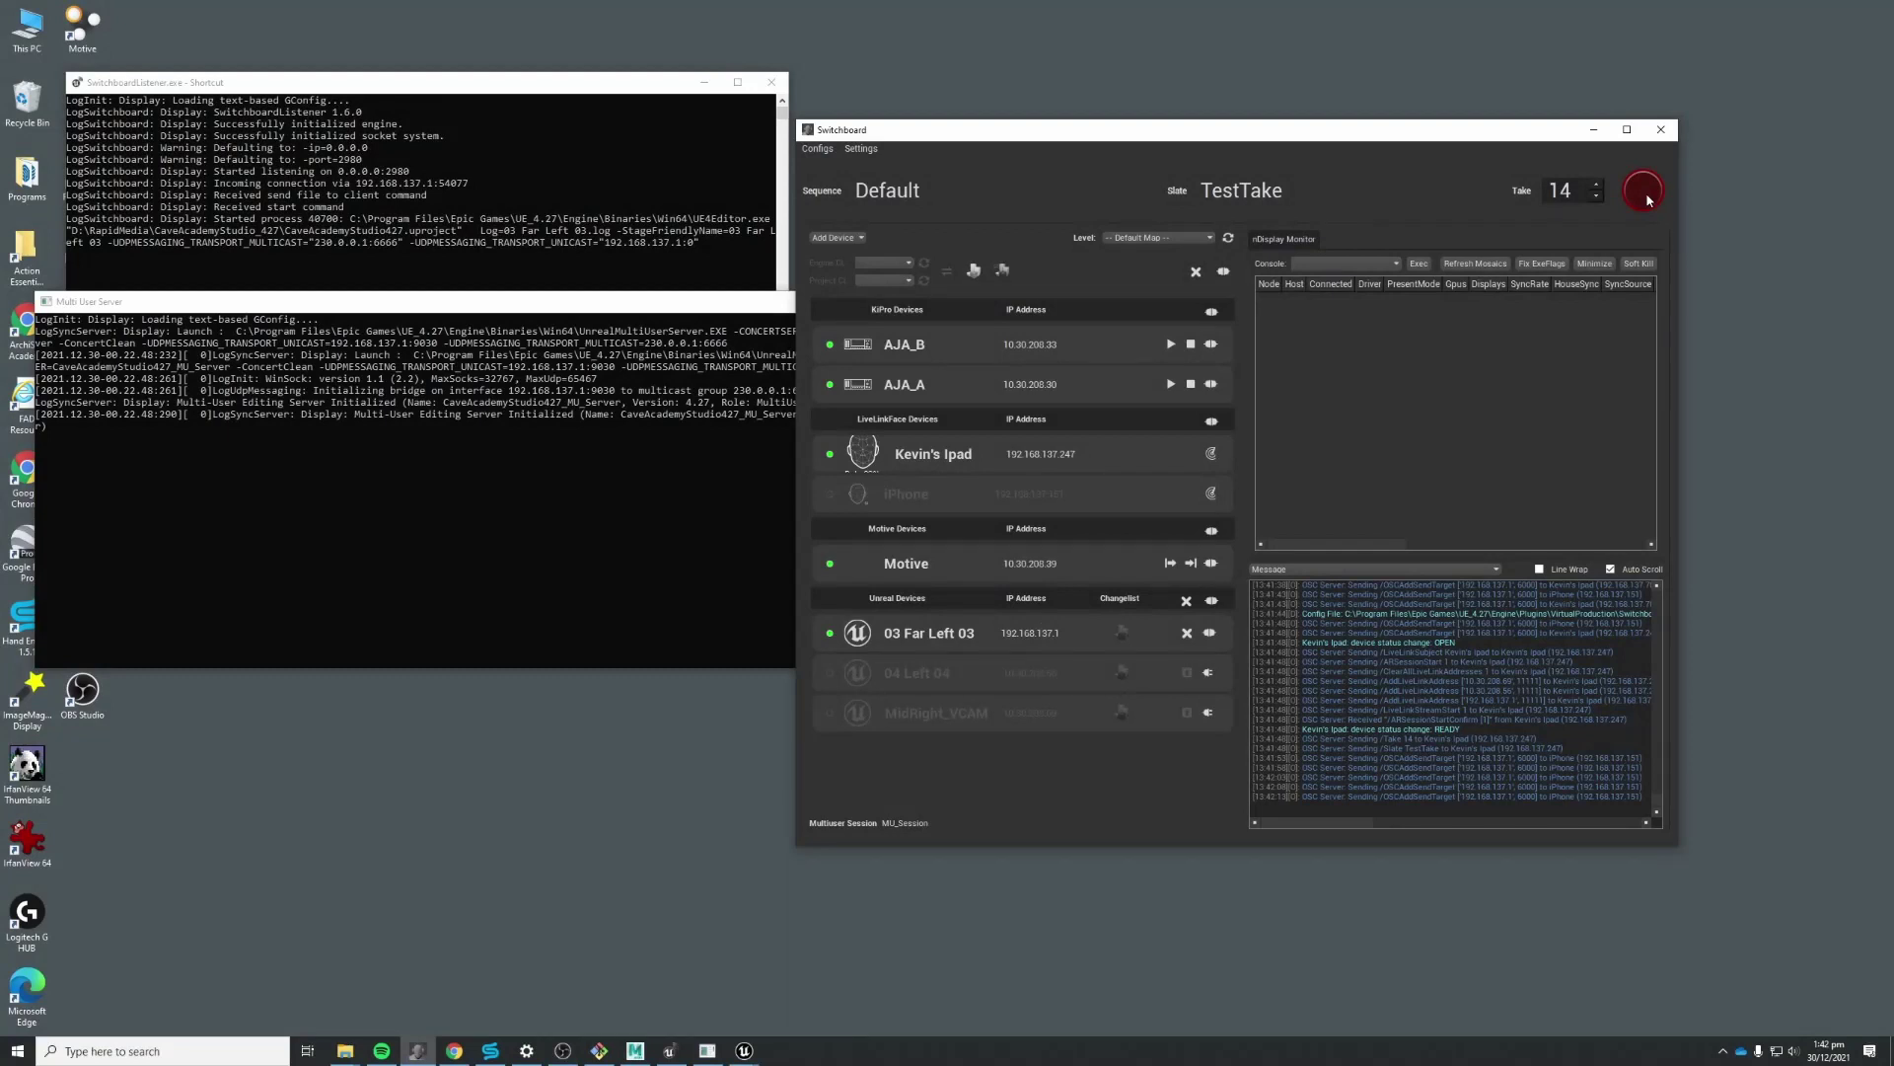
Record take 14 of slate TestTake on all connected devices, then stop recording.
{"action": "left_click", "coordinate": [1645, 193]}
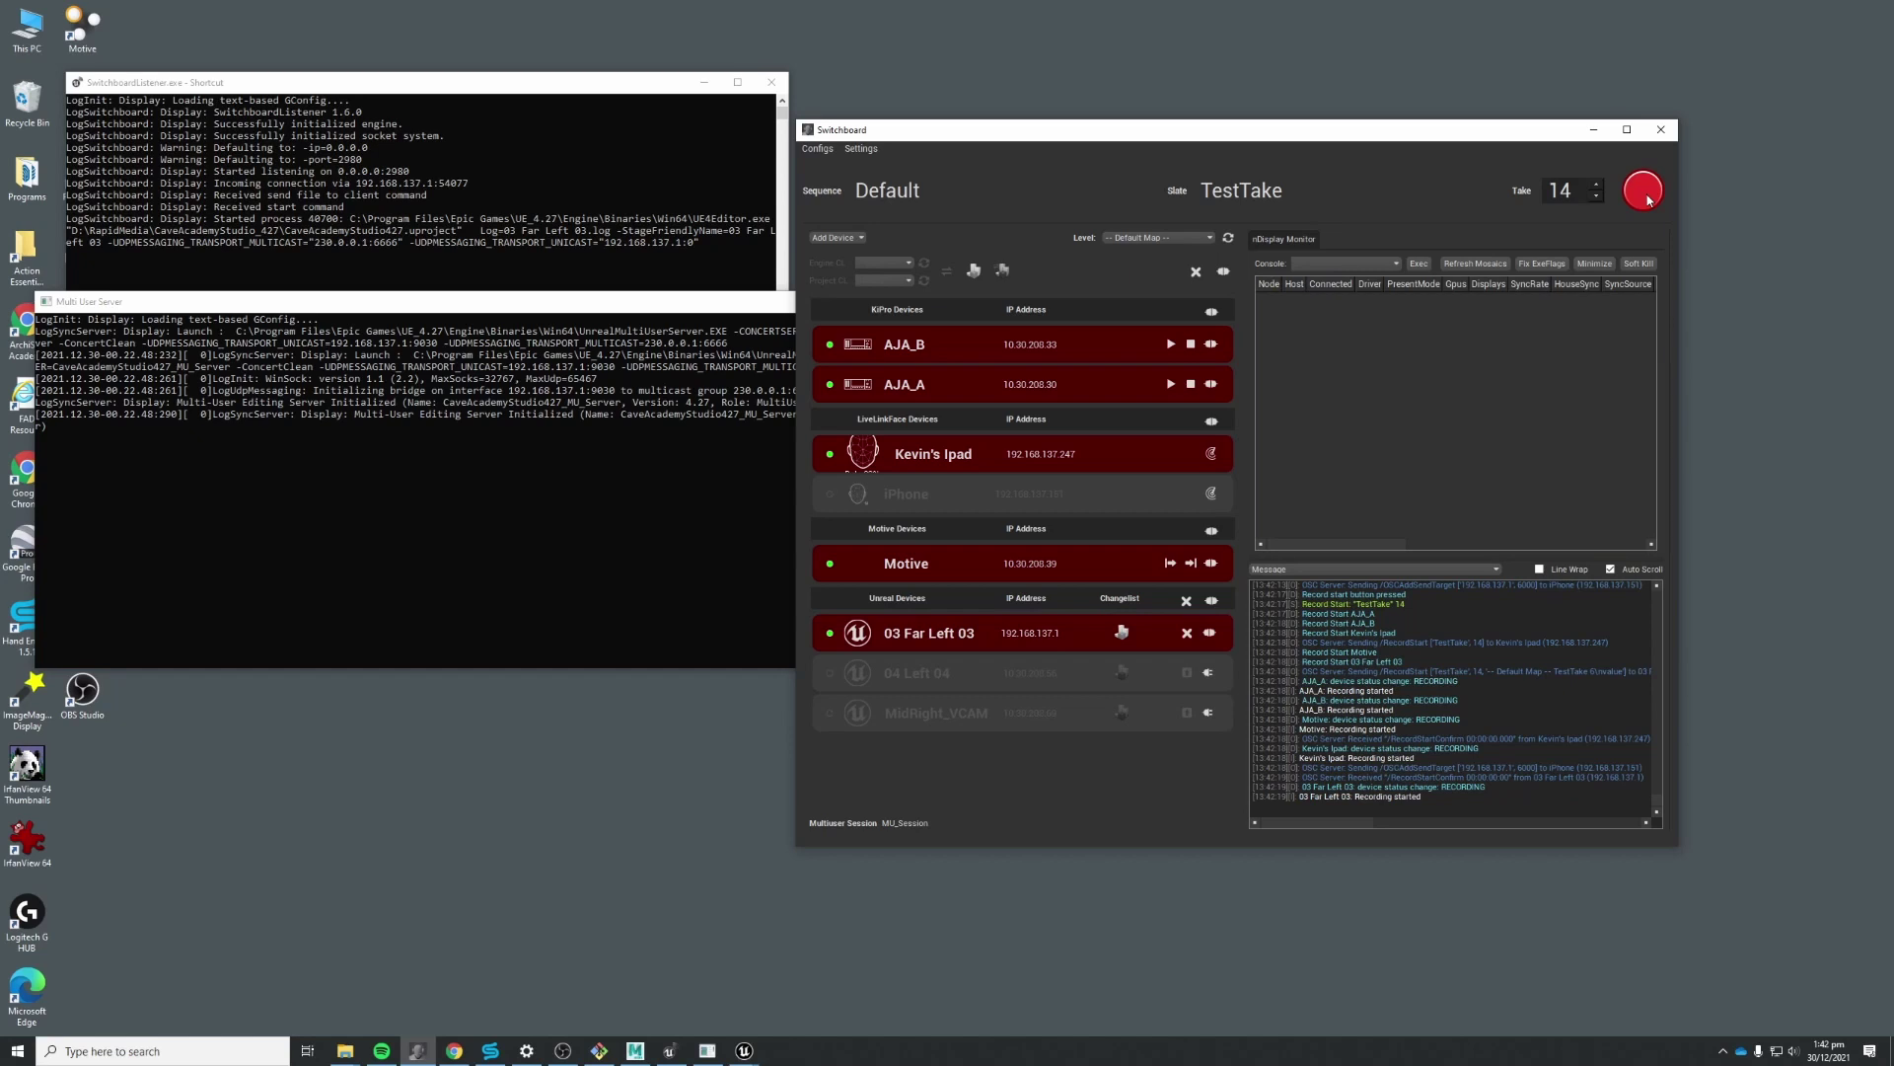
{"action": "left_click", "coordinate": [1644, 194]}
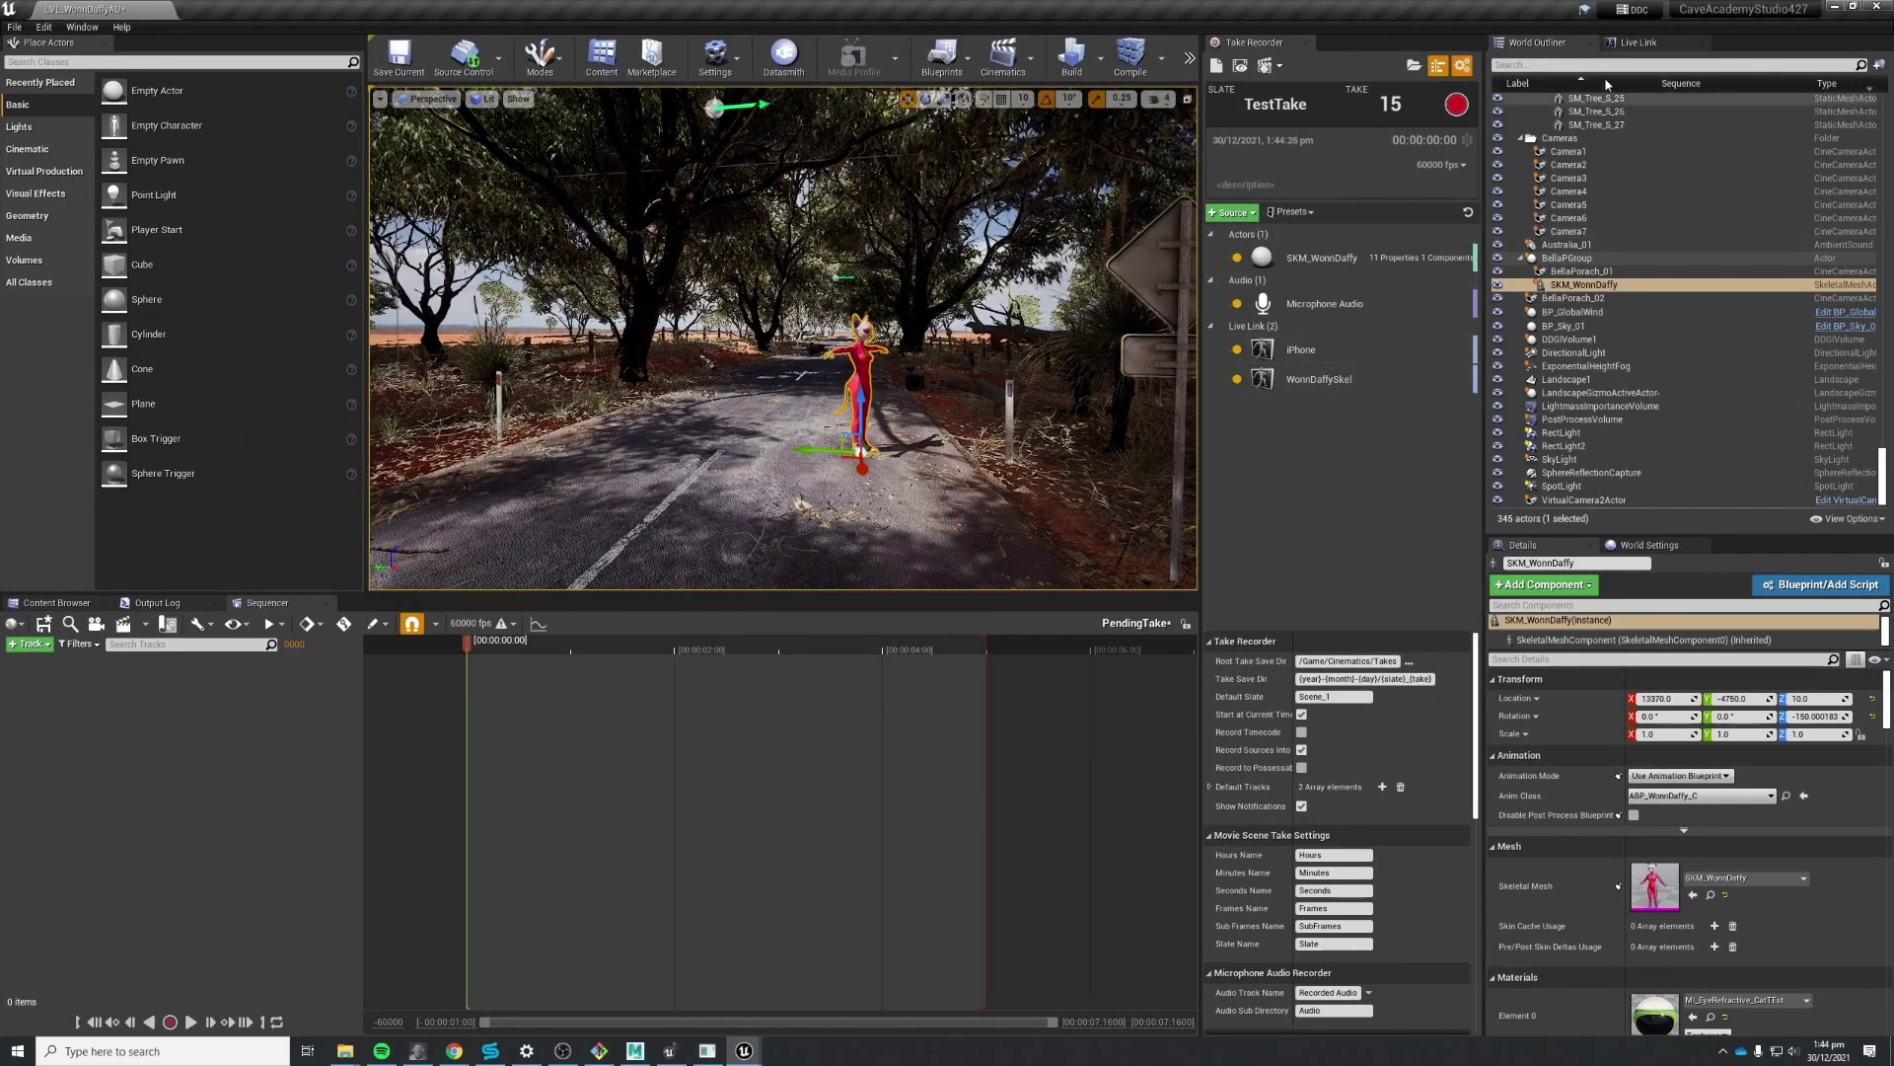
Show Live Link with Mobu Live selected; review iPhone, WonnDaffySkel and SKM_WonnDaffy recording settings.
{"action": "left_click", "coordinate": [1638, 43]}
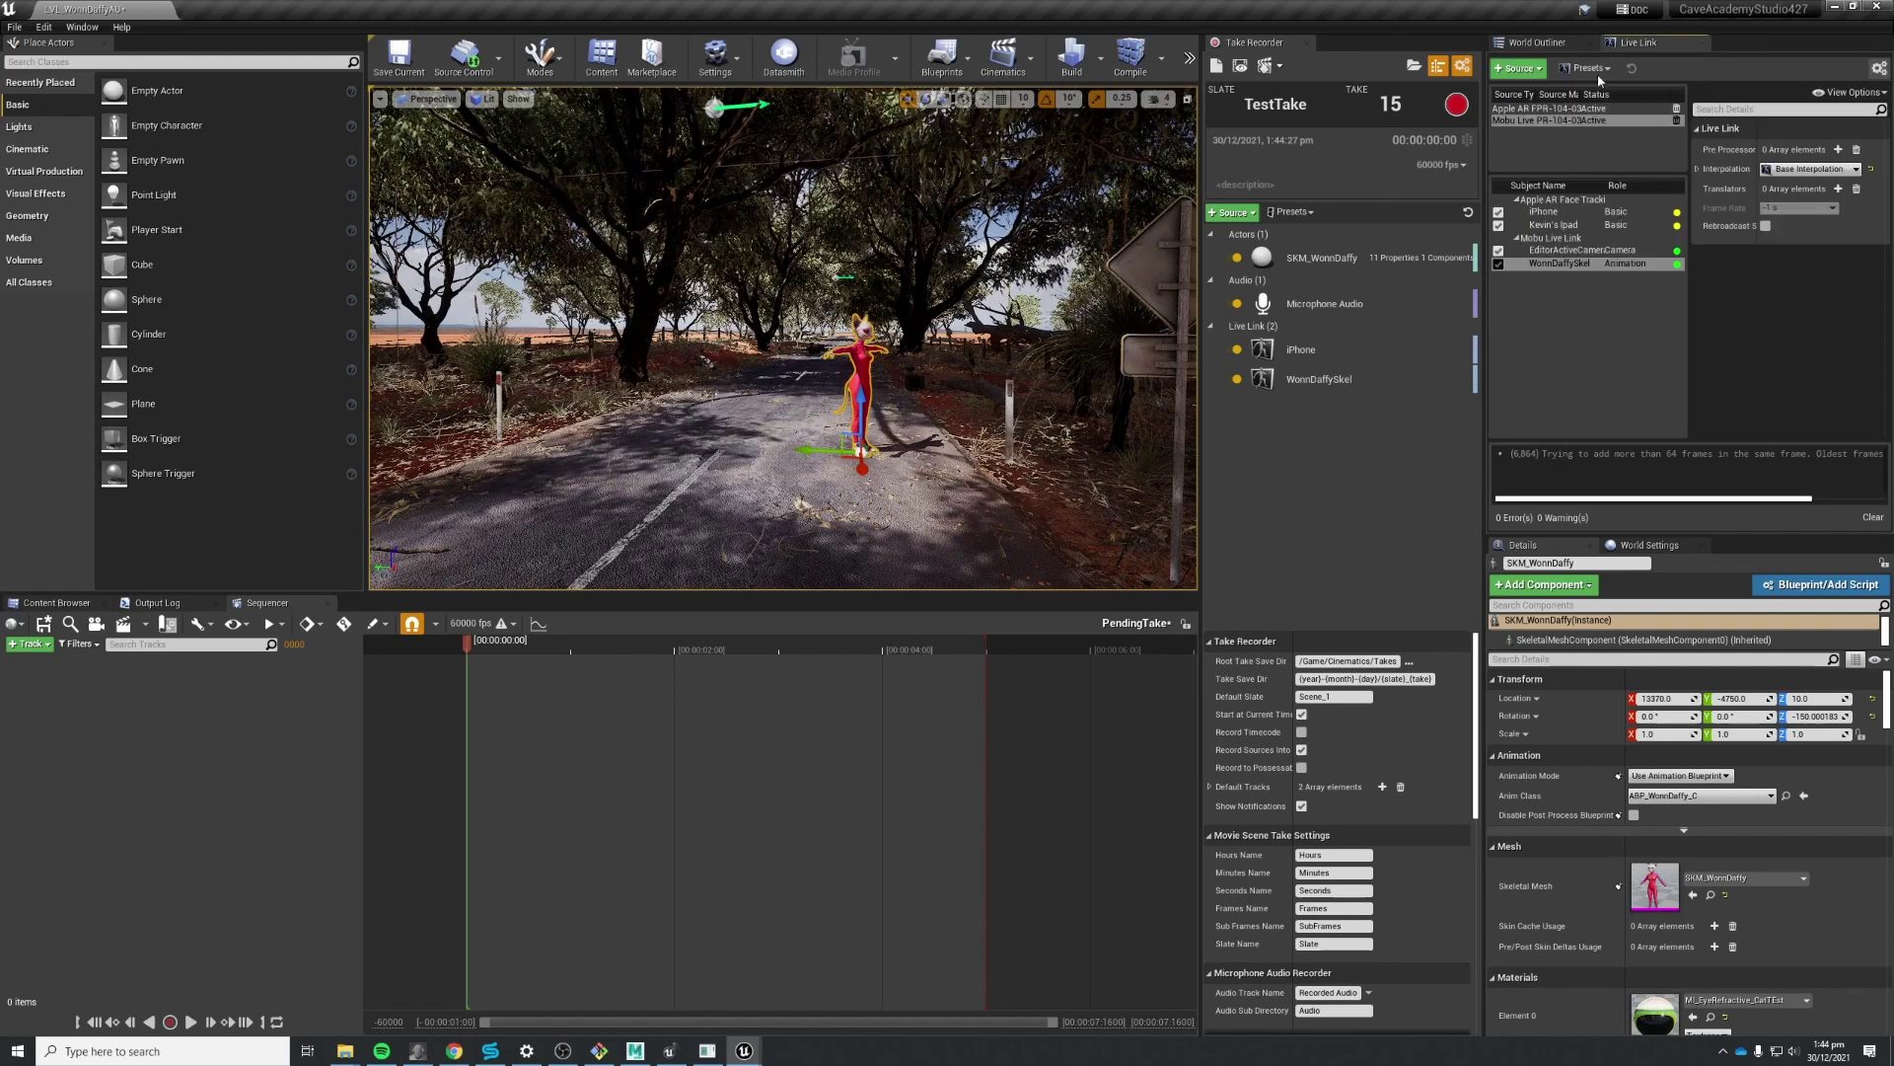
{"action": "left_click", "coordinate": [1541, 120]}
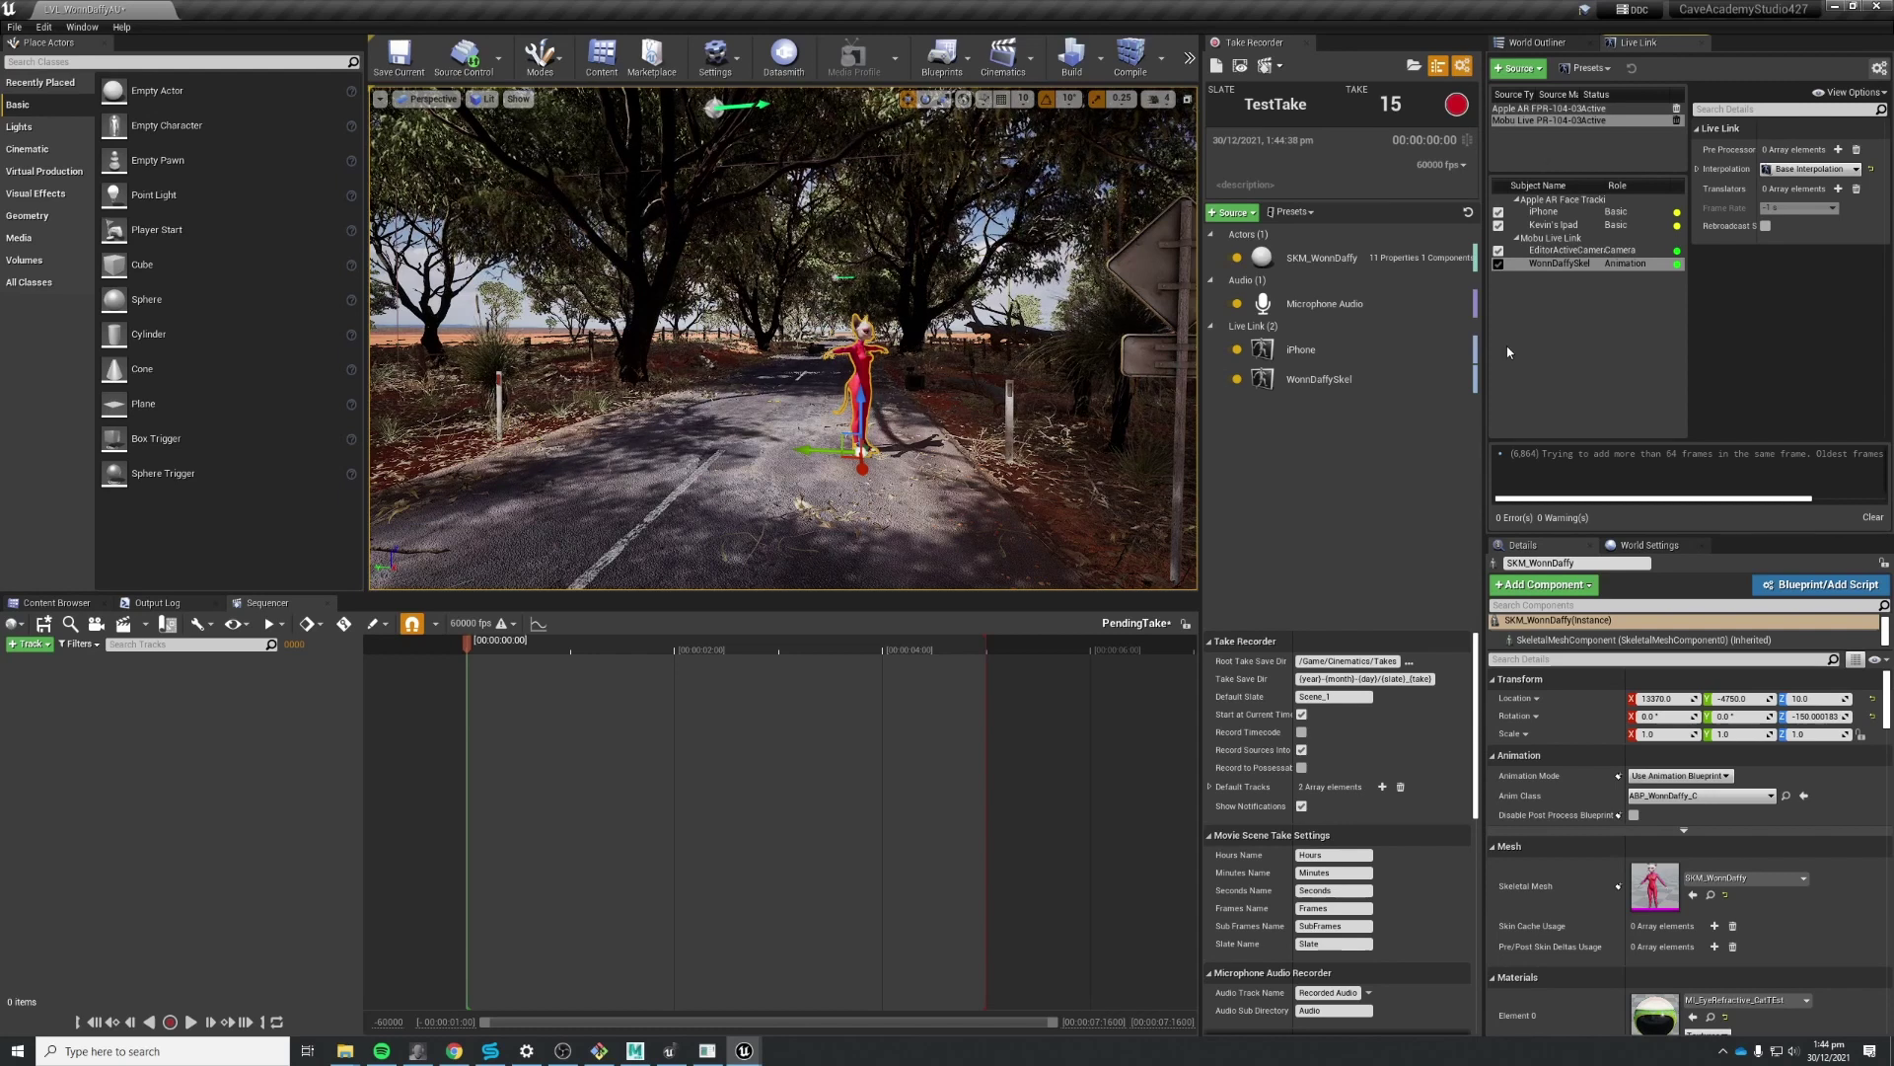
{"action": "left_click", "coordinate": [1304, 381]}
{"action": "left_click", "coordinate": [1307, 351]}
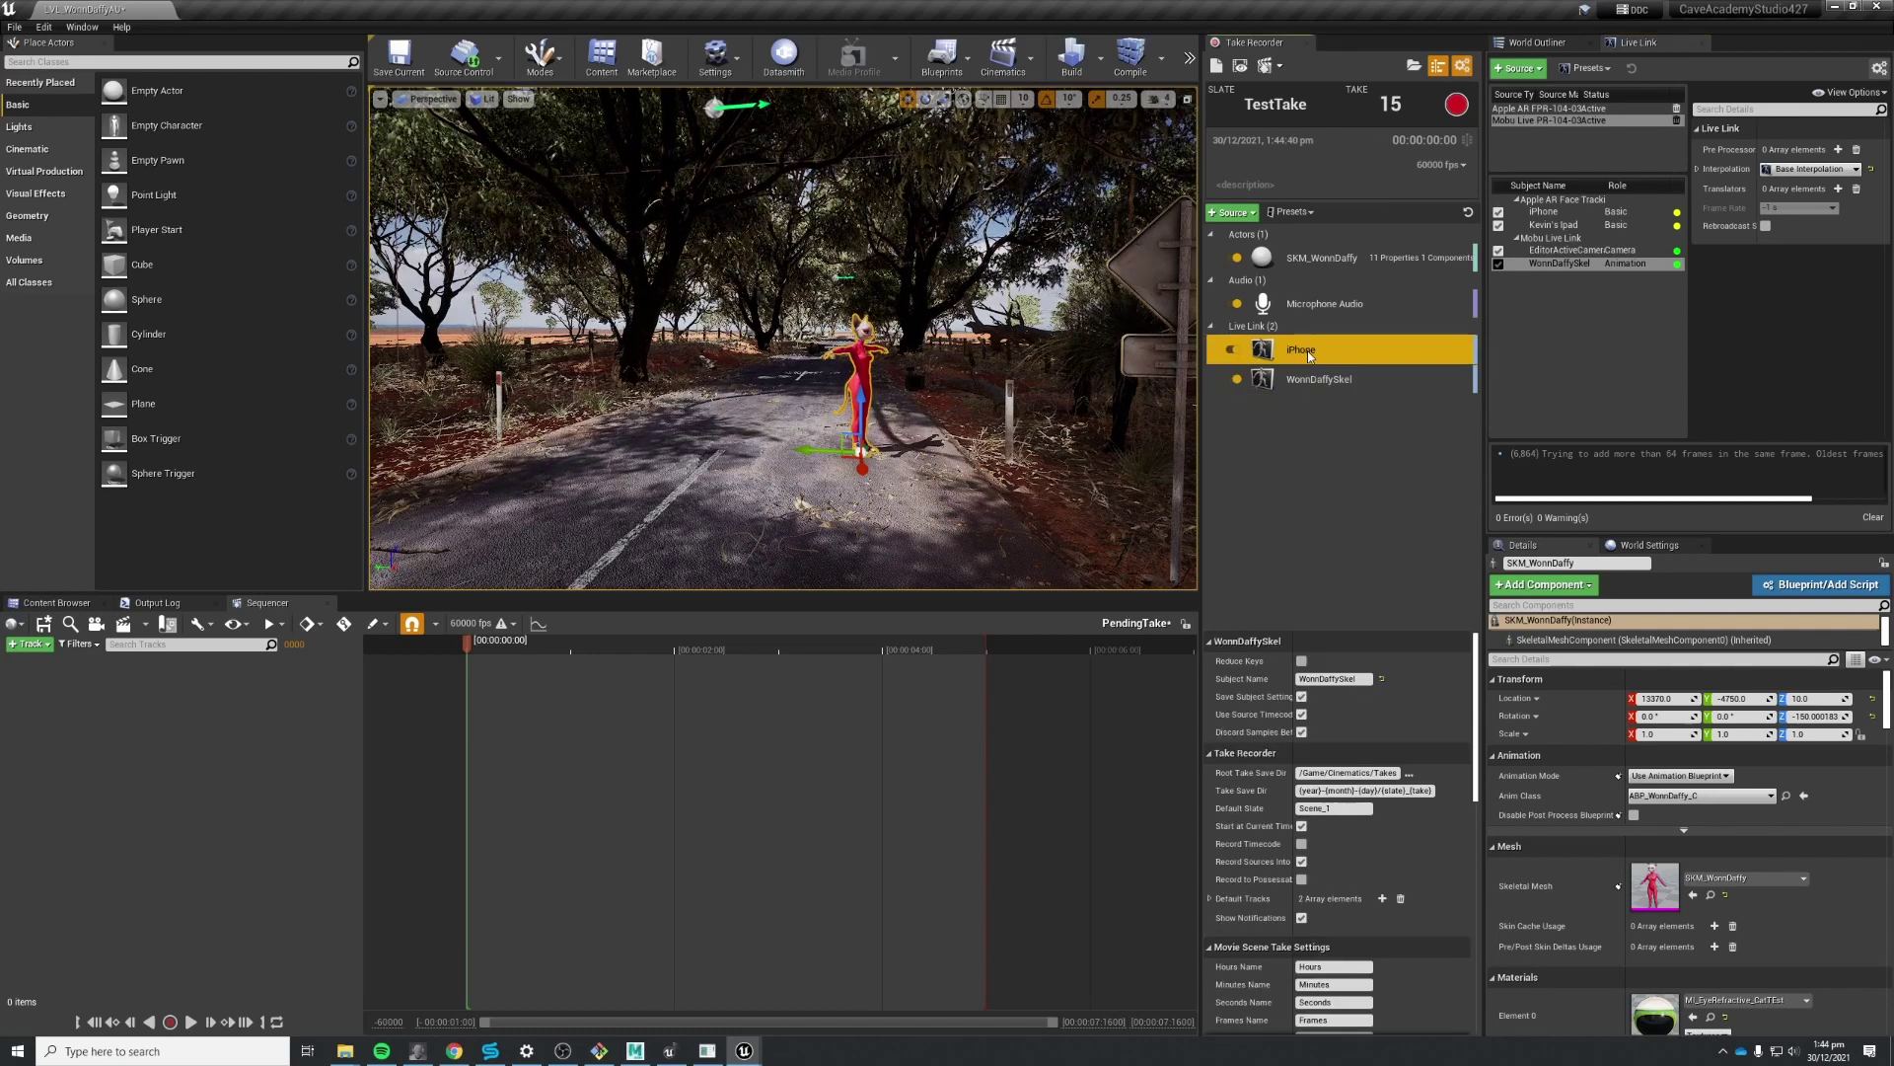
{"action": "left_click", "coordinate": [1315, 379]}
{"action": "left_click", "coordinate": [1323, 361]}
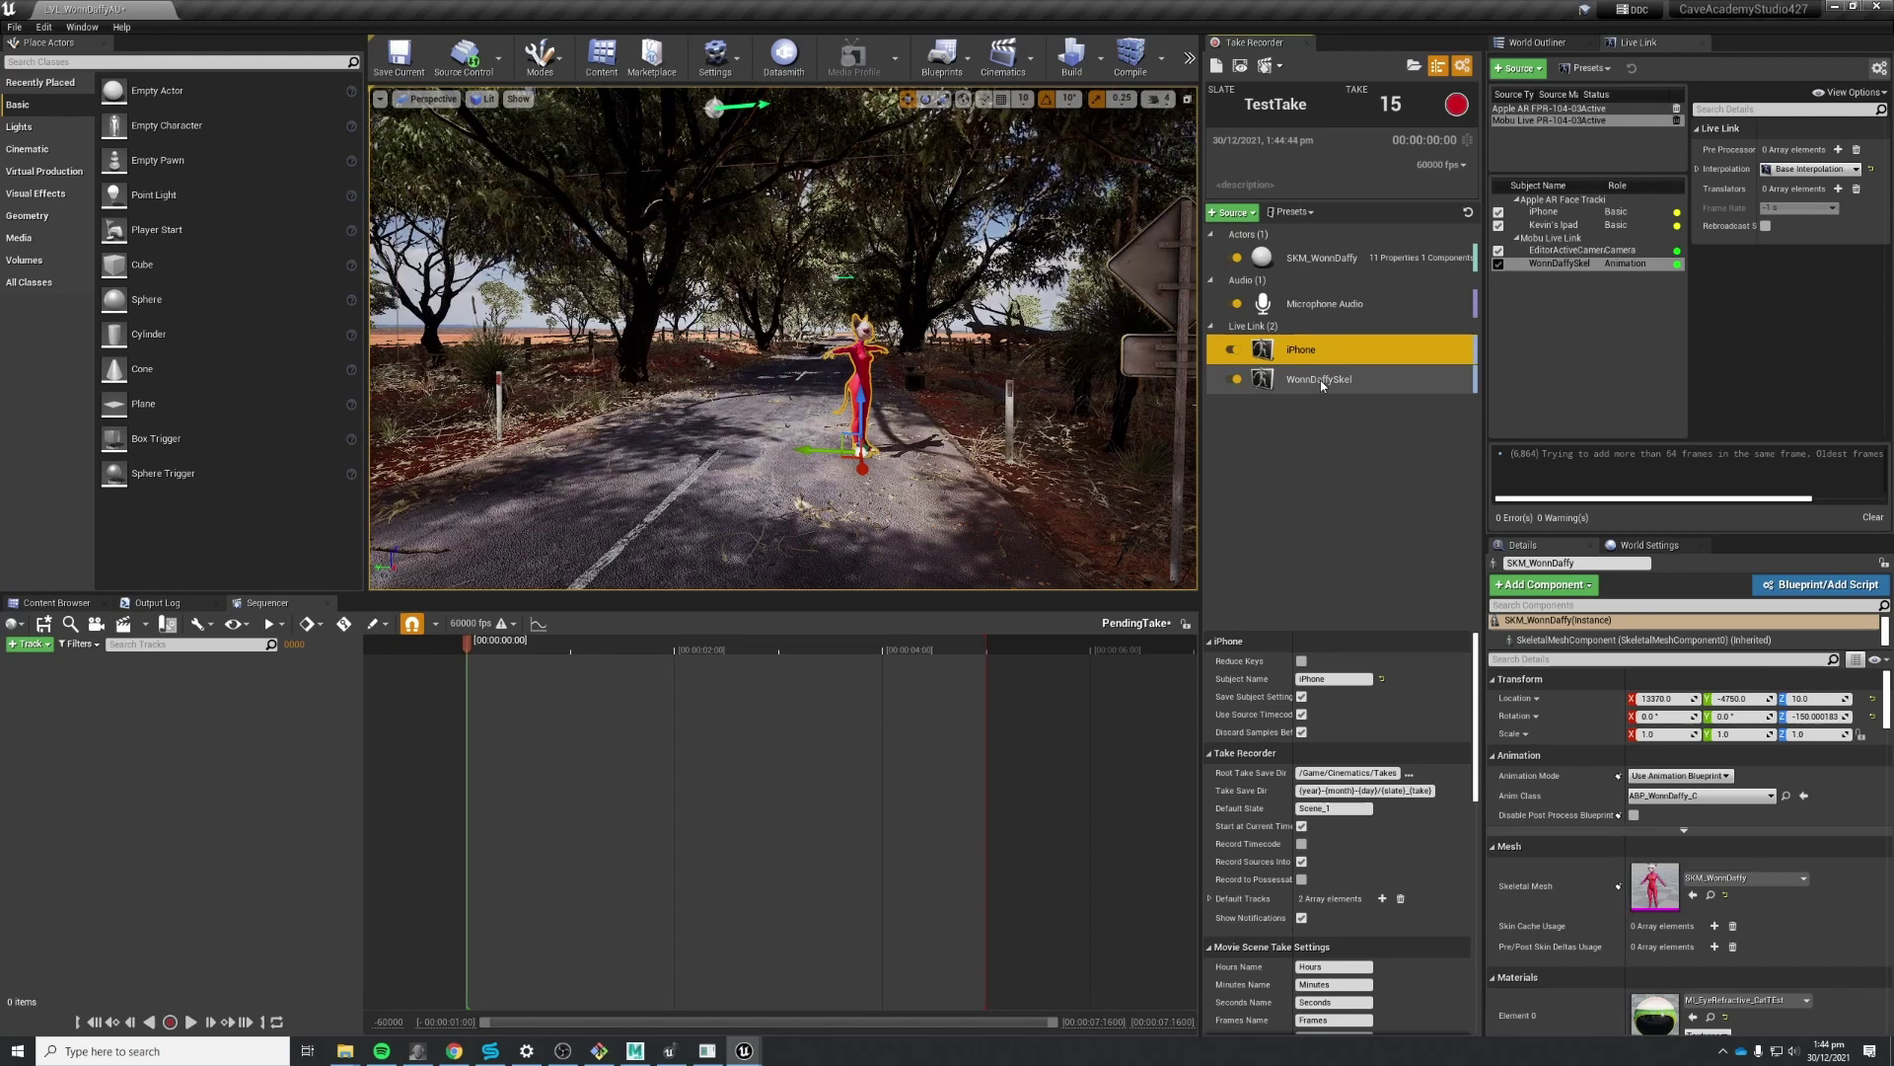
{"action": "left_click", "coordinate": [1322, 379]}
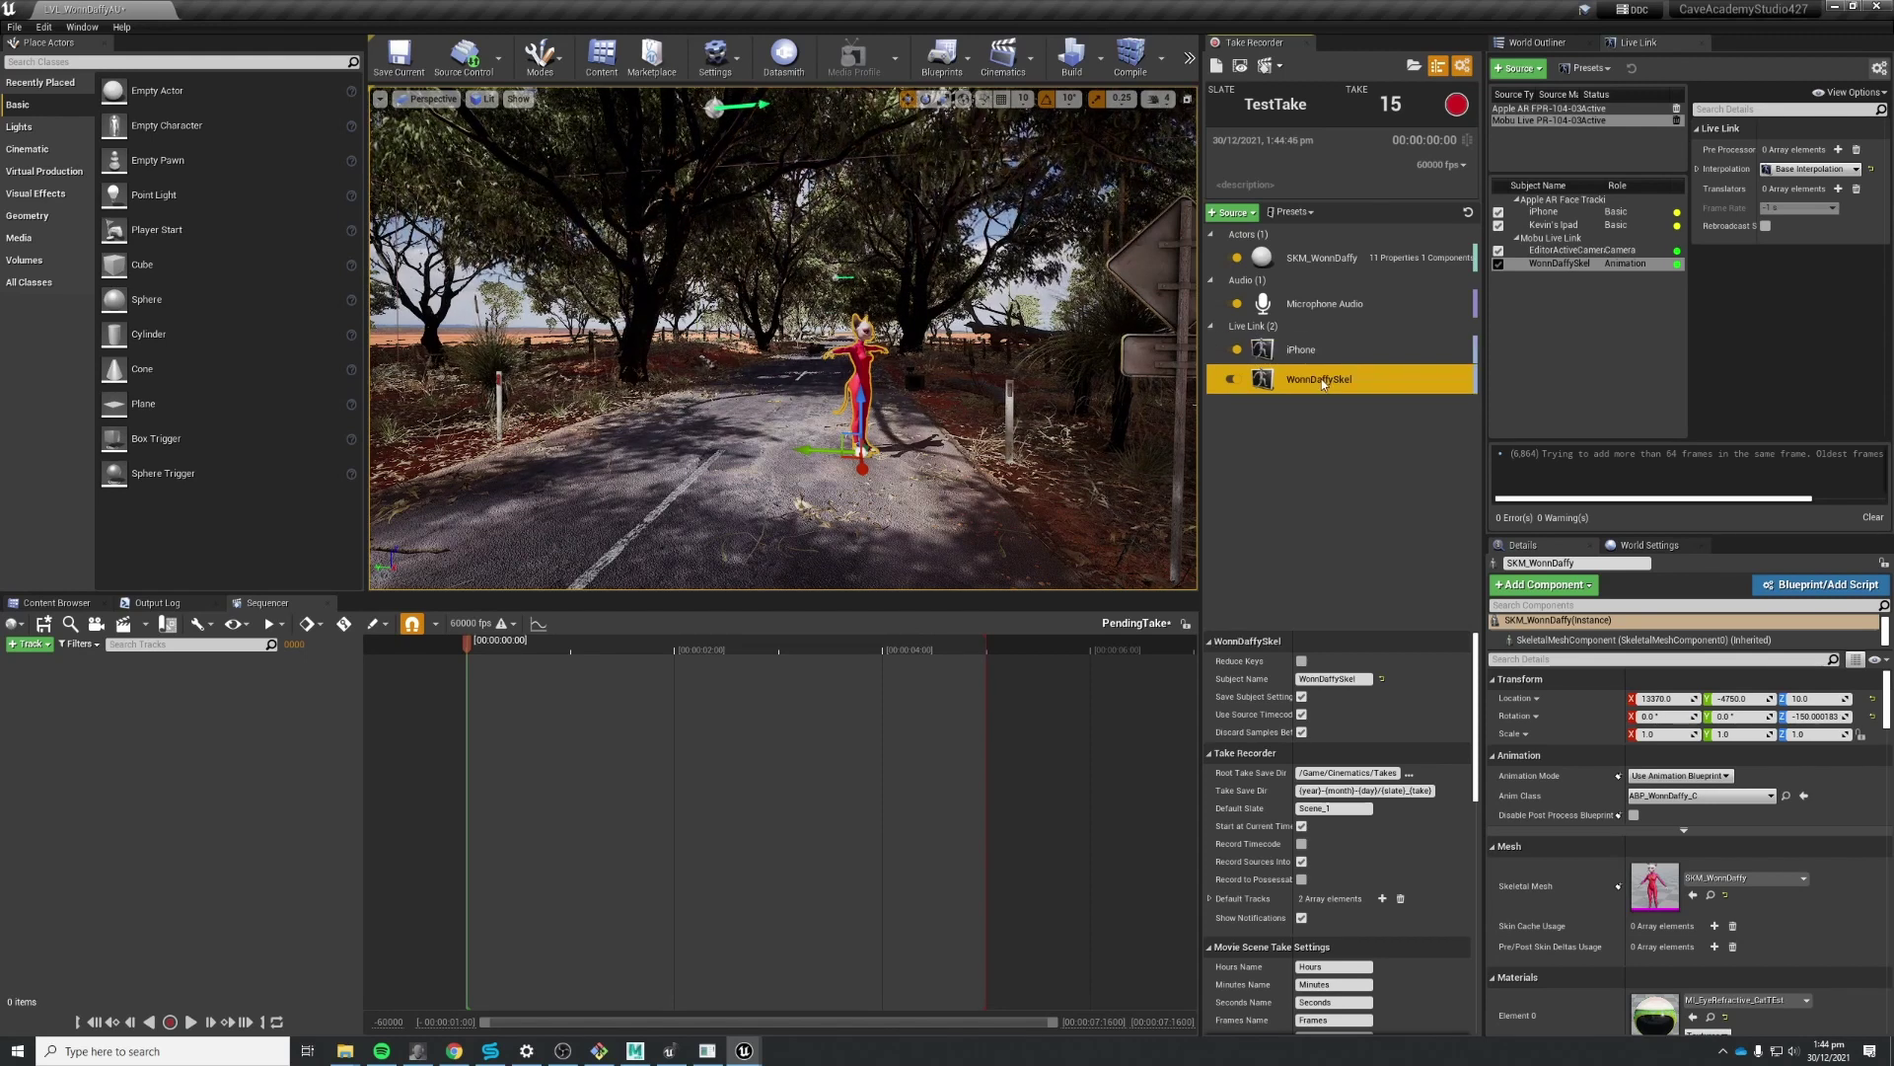
{"action": "left_click", "coordinate": [1345, 265]}
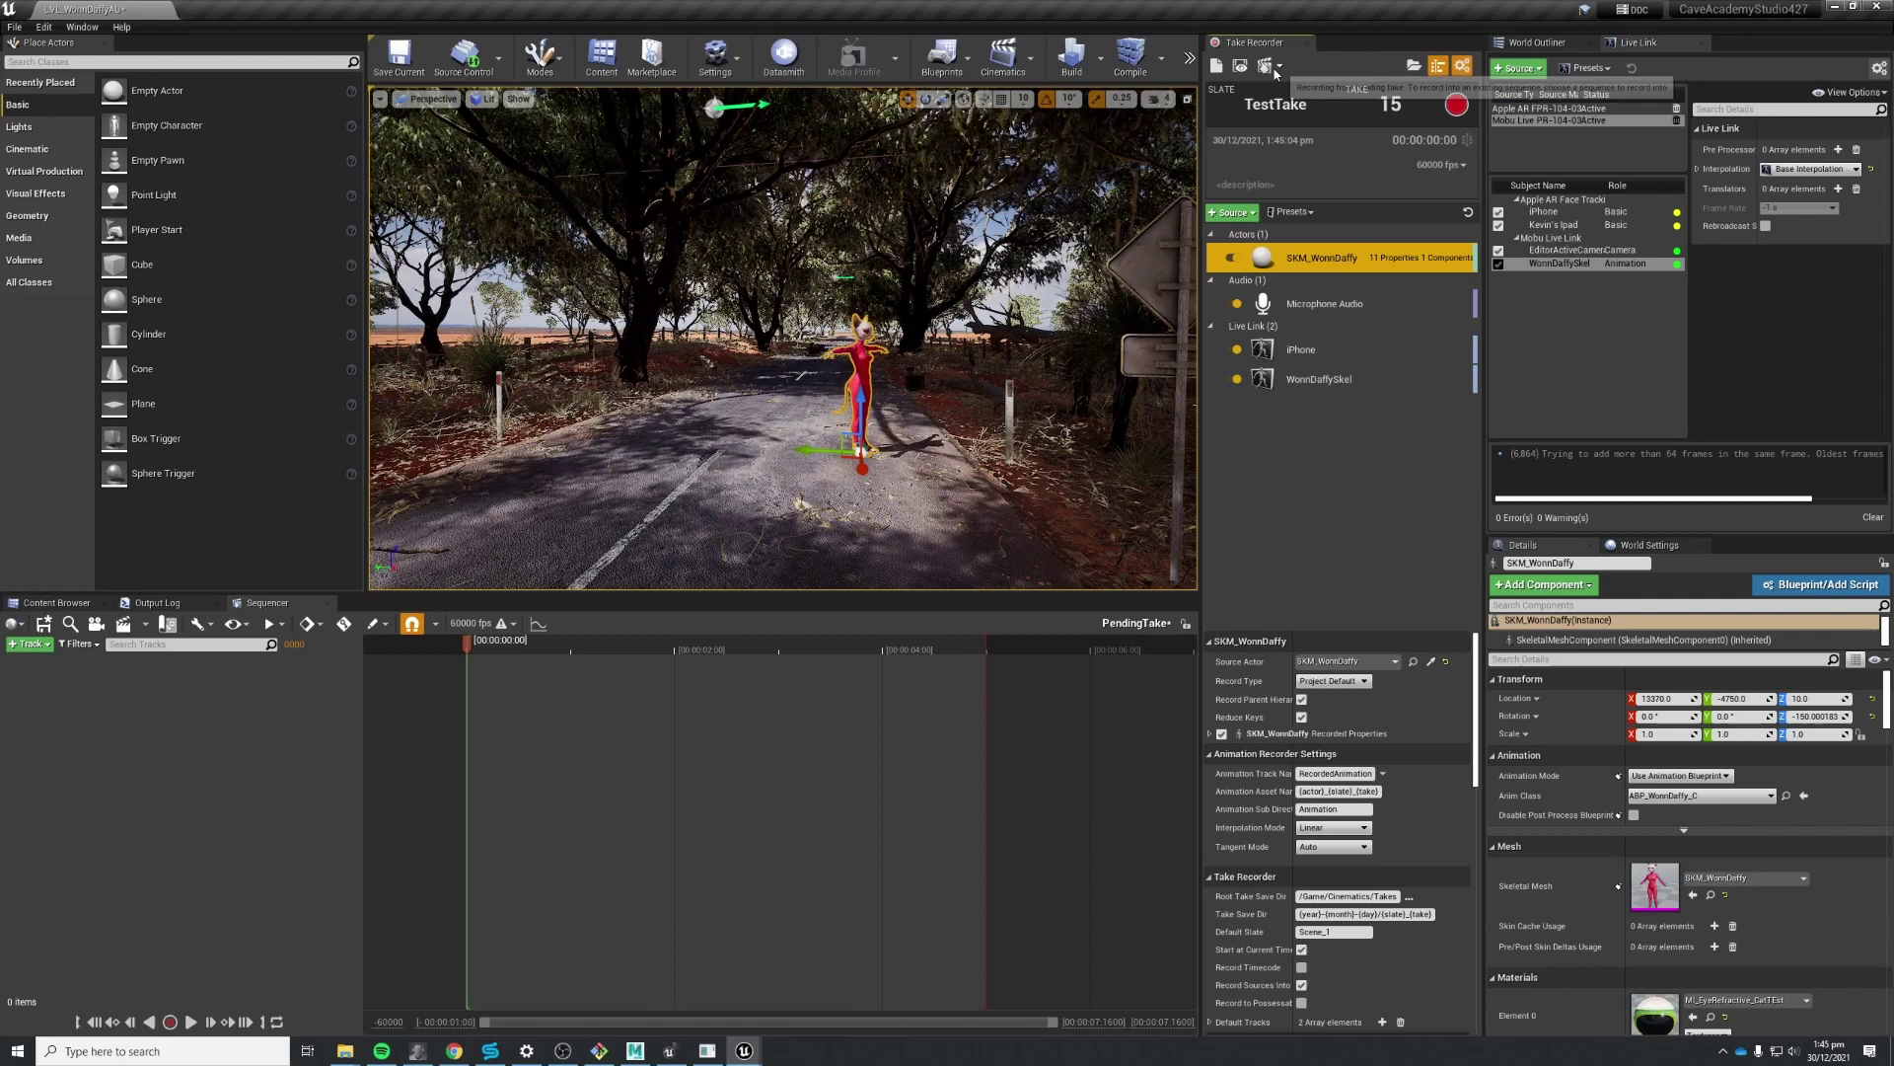
Open take DanceWithMeTonight_01 from the 2021-12-23 folder in the Takes Browser.
{"action": "left_click", "coordinate": [1417, 66]}
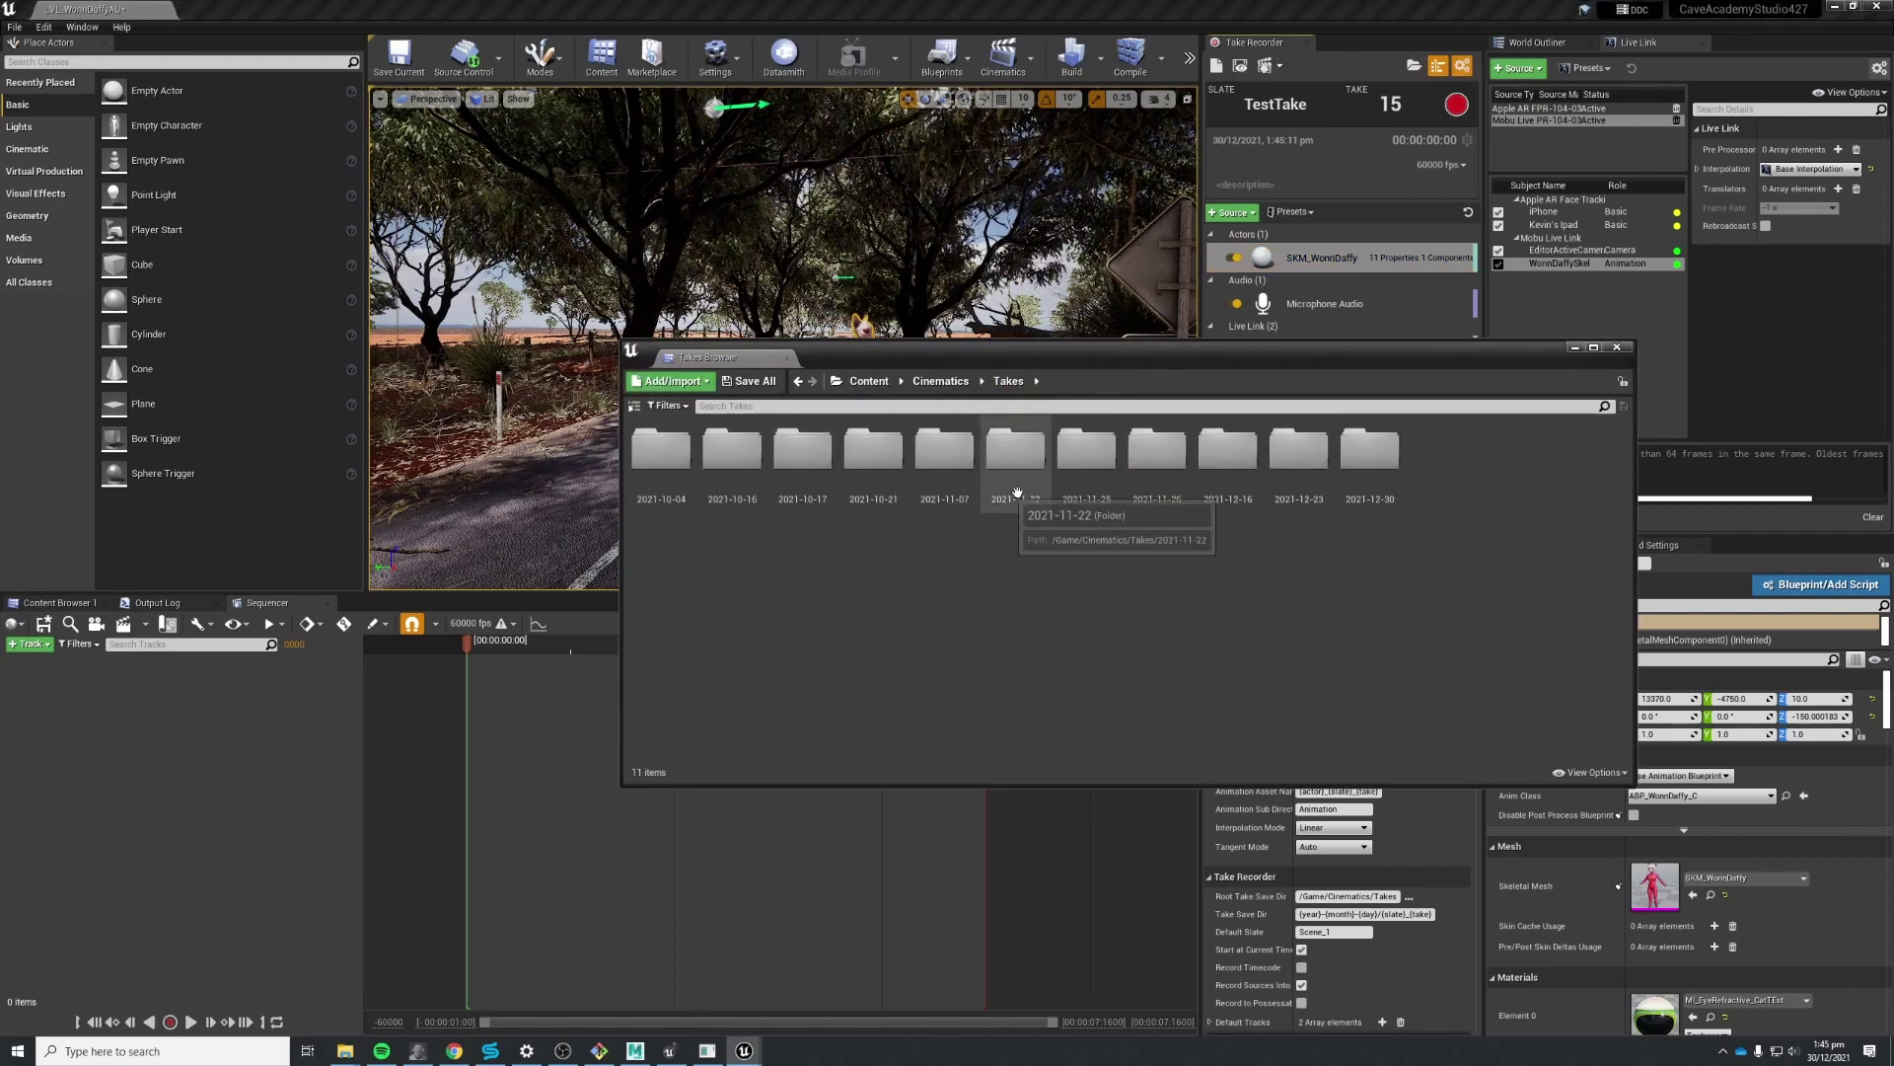
{"action": "double_click", "coordinate": [1298, 446]}
{"action": "scroll", "coordinate": [1500, 572], "scroll_direction": "down", "scroll_amount": 1}
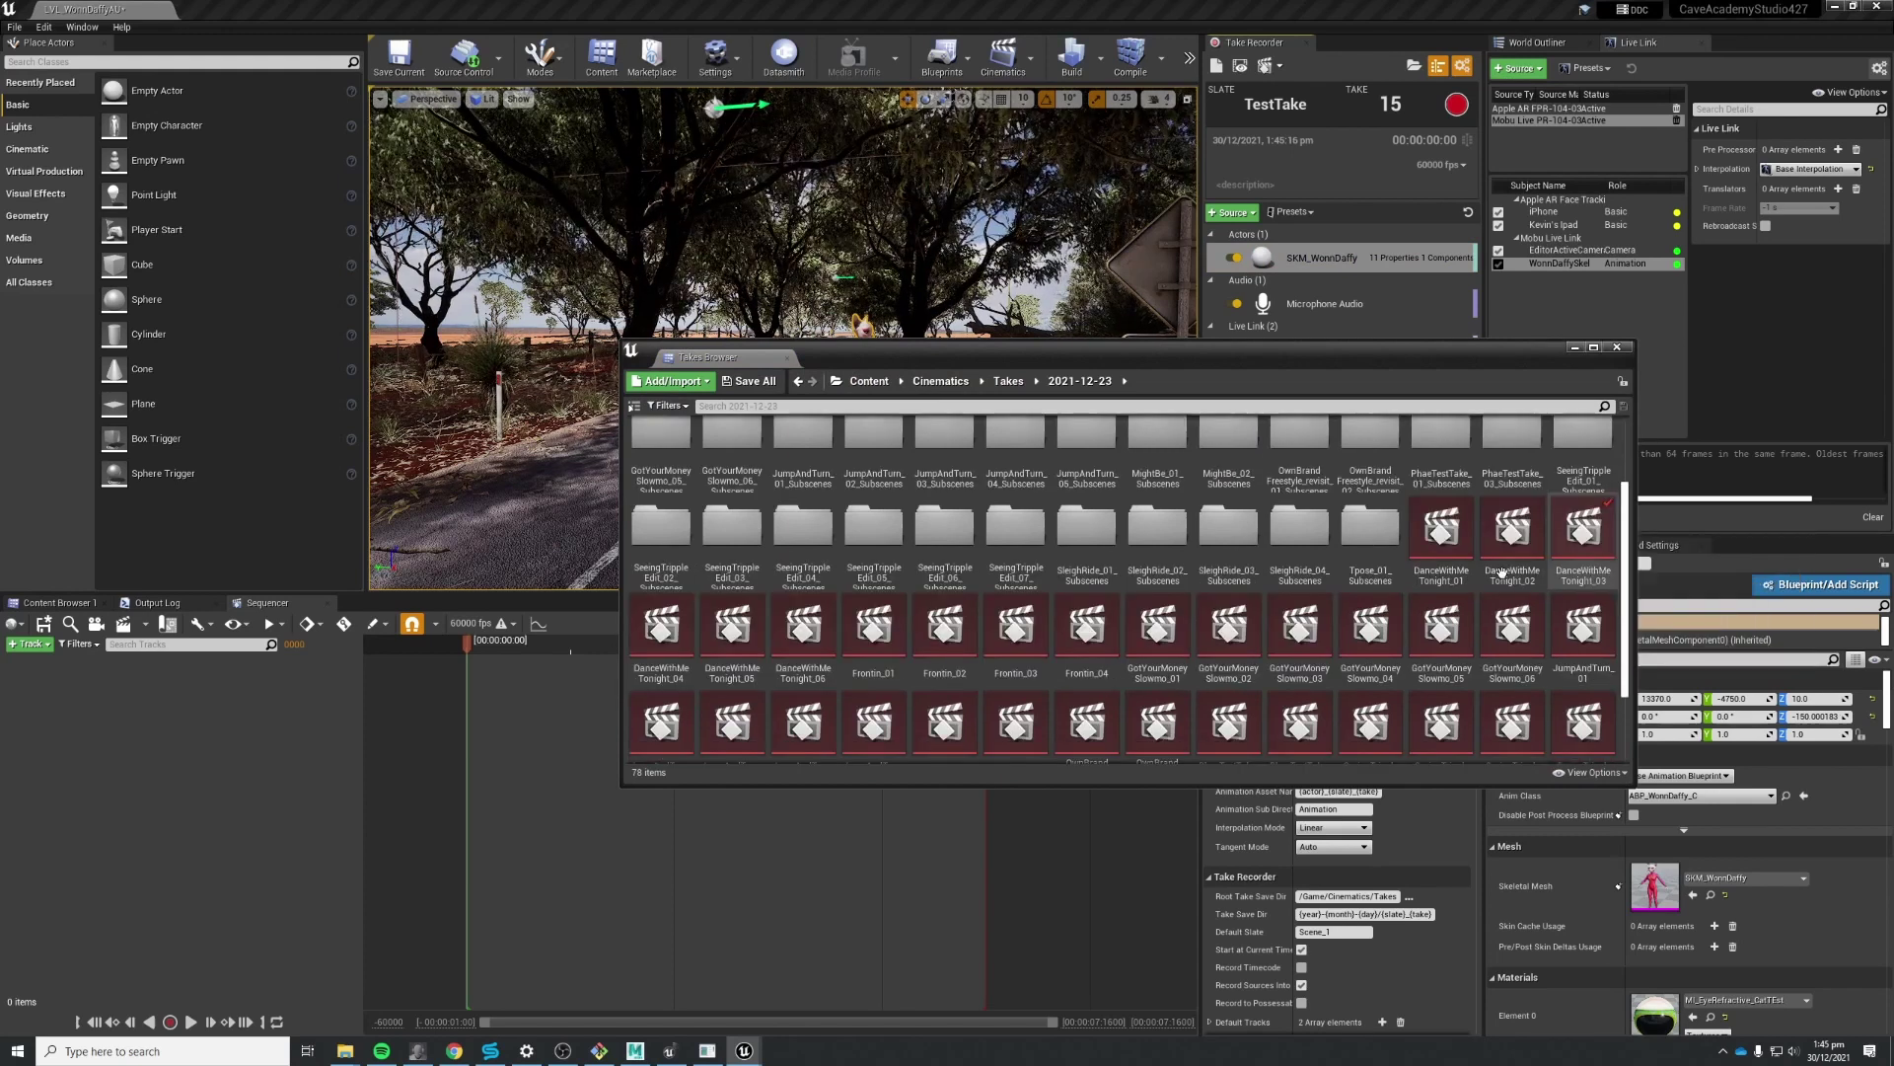
{"action": "double_click", "coordinate": [1421, 545]}
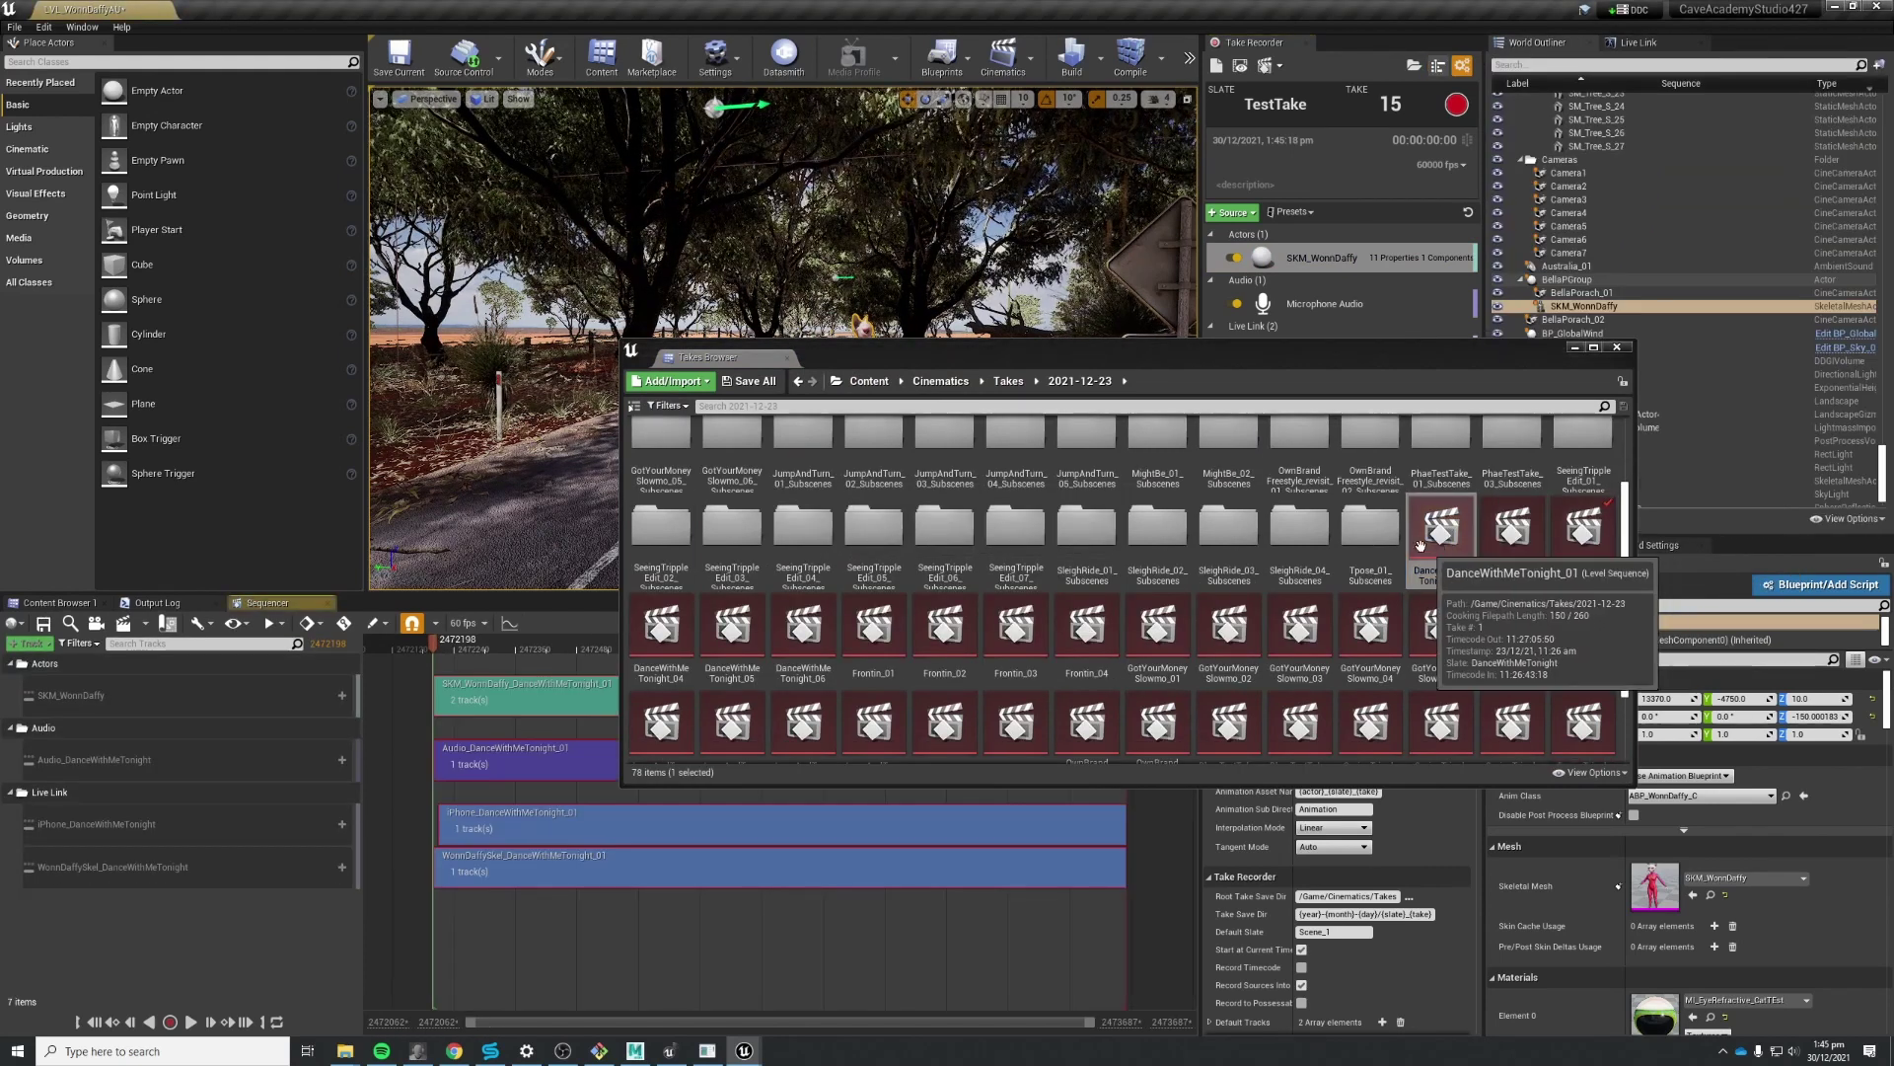
{"action": "left_click", "coordinate": [1616, 346]}
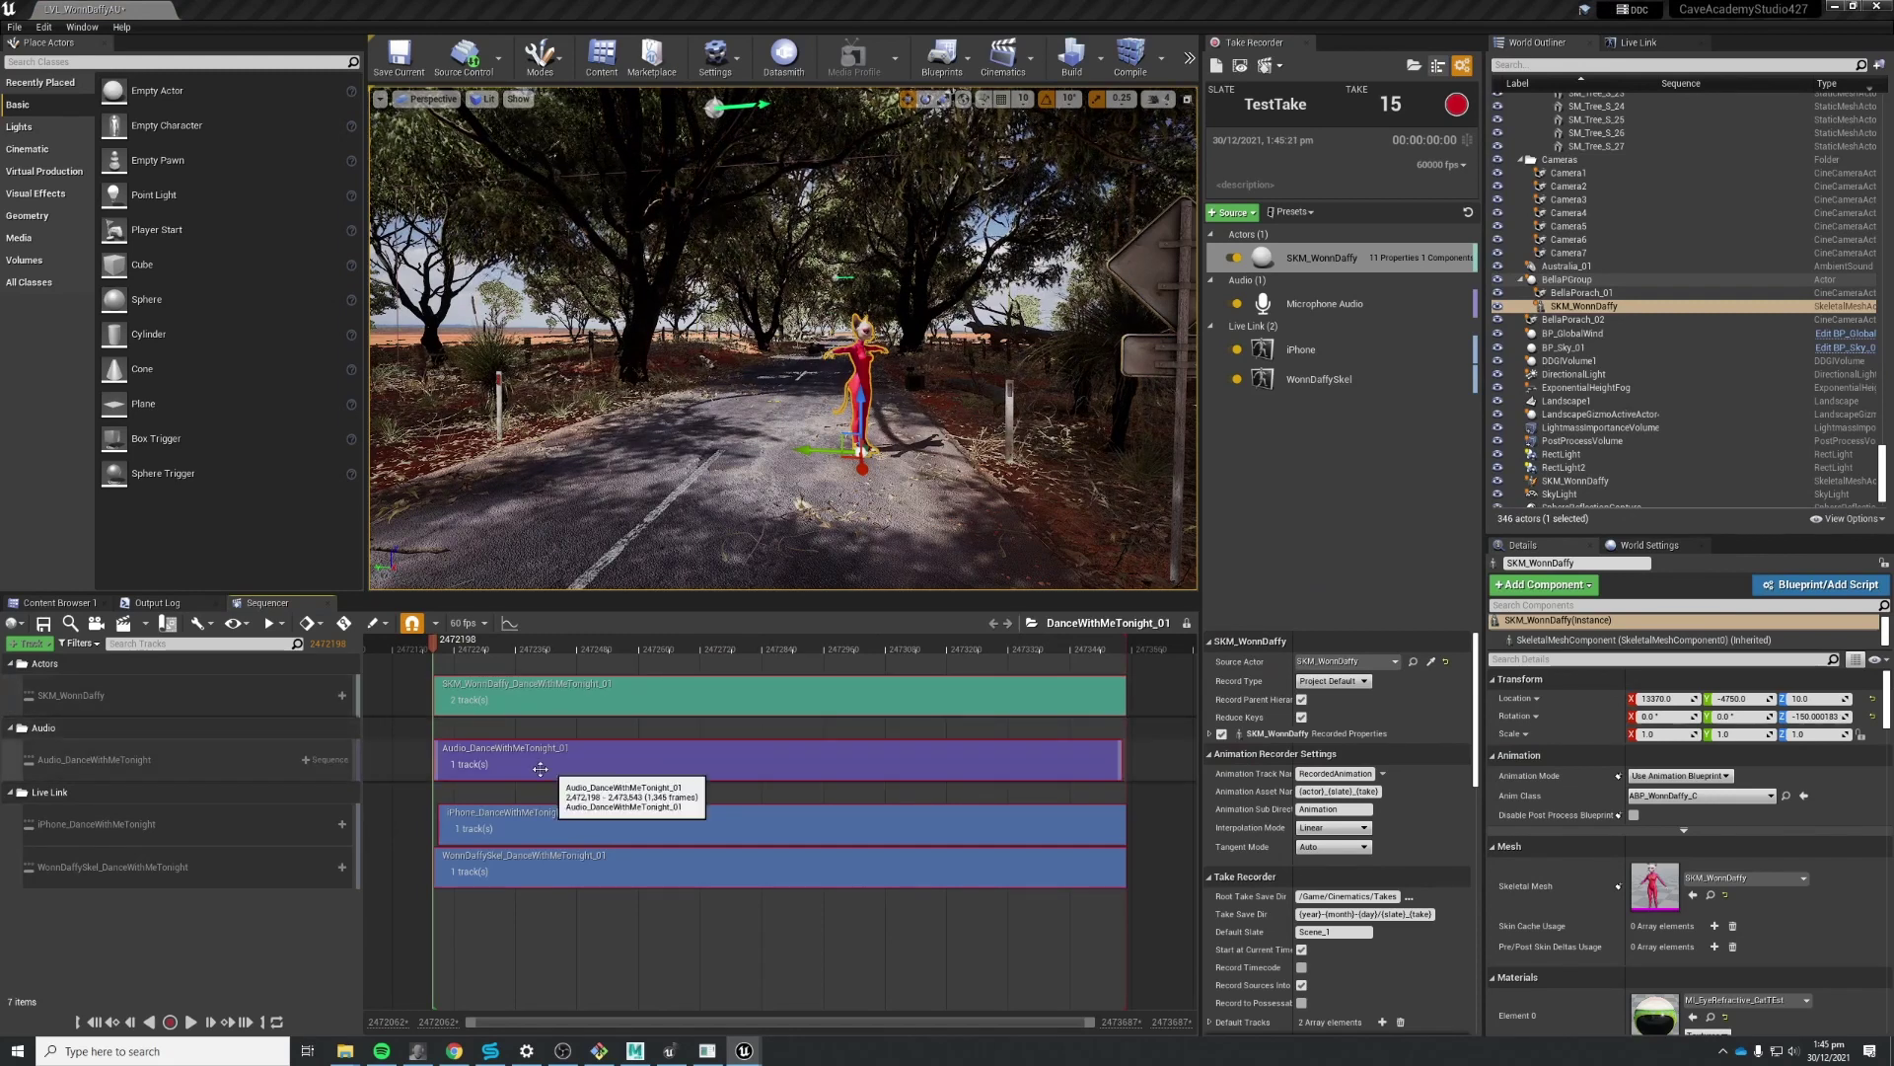
Inspect the SKM_WonnDaffy subsequence's recorded animation section, then return to the main sequence.
{"action": "left_click", "coordinate": [519, 696]}
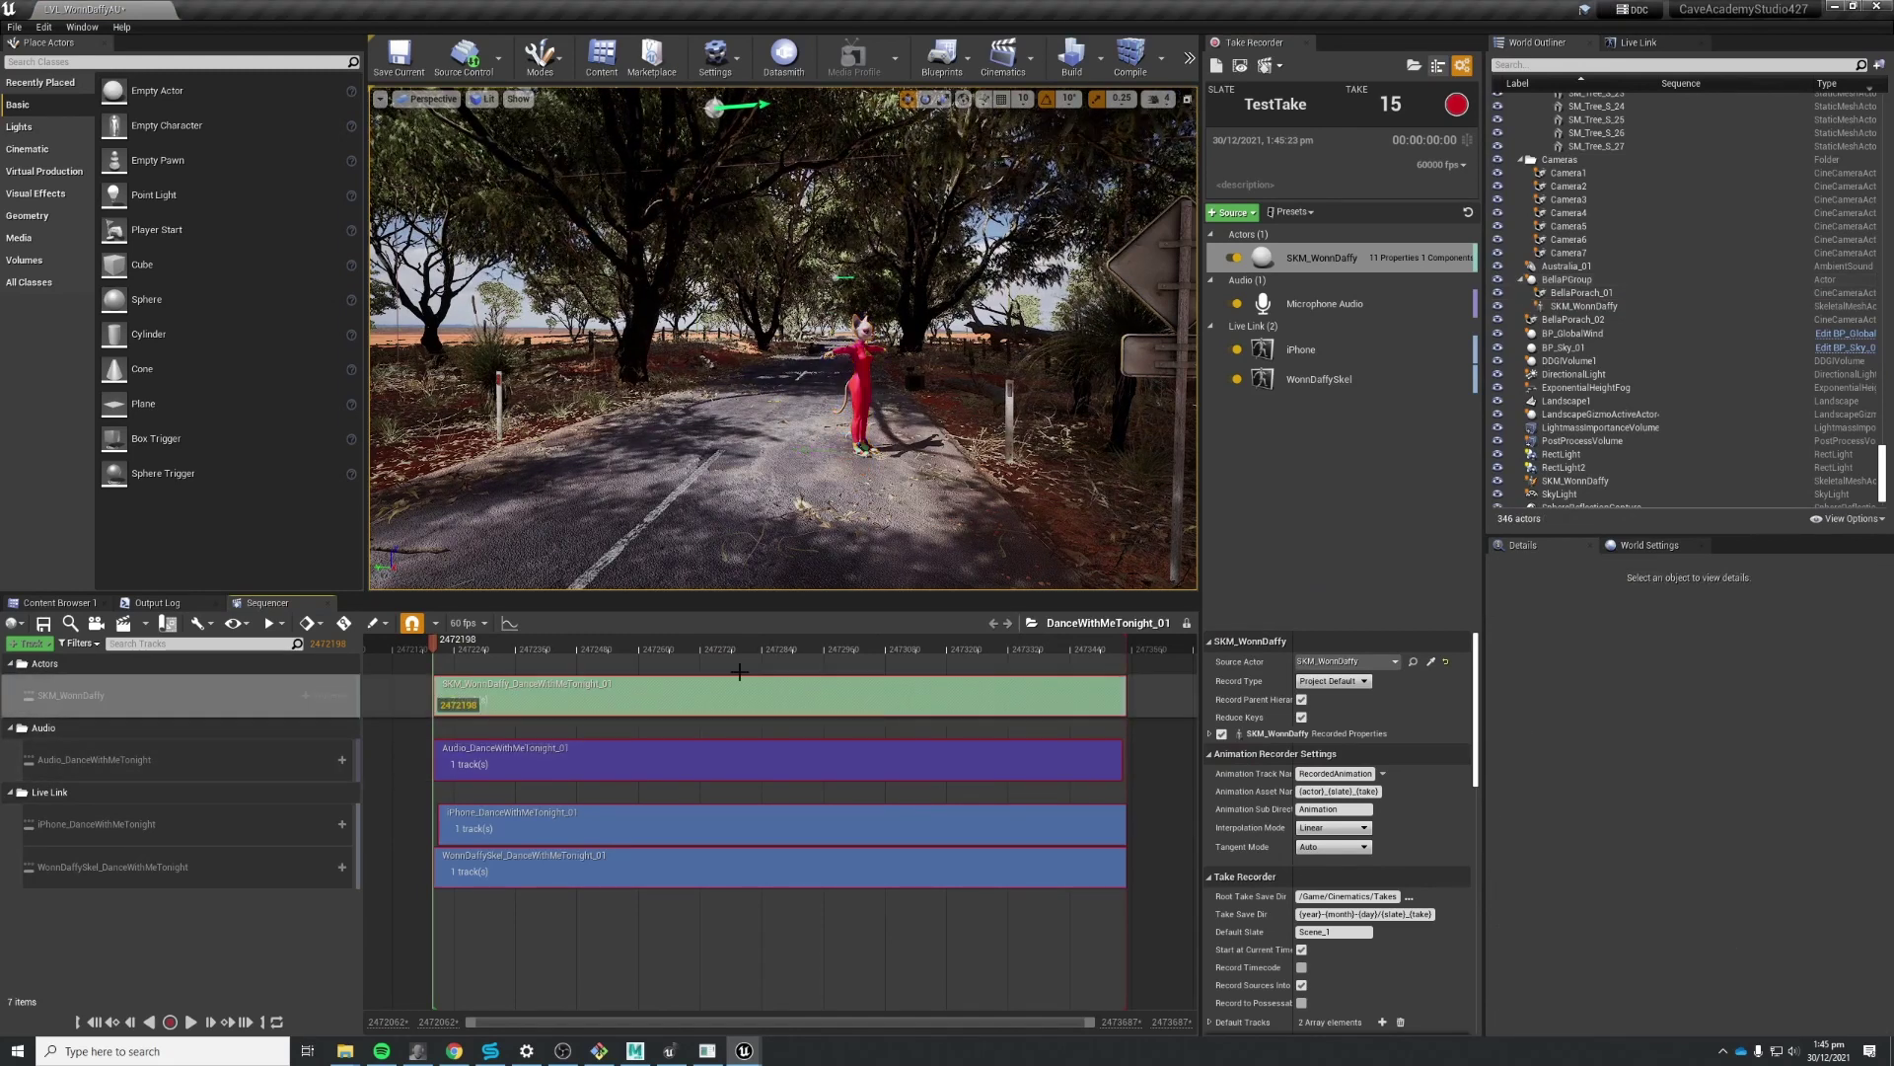
{"action": "double_click", "coordinate": [483, 690]}
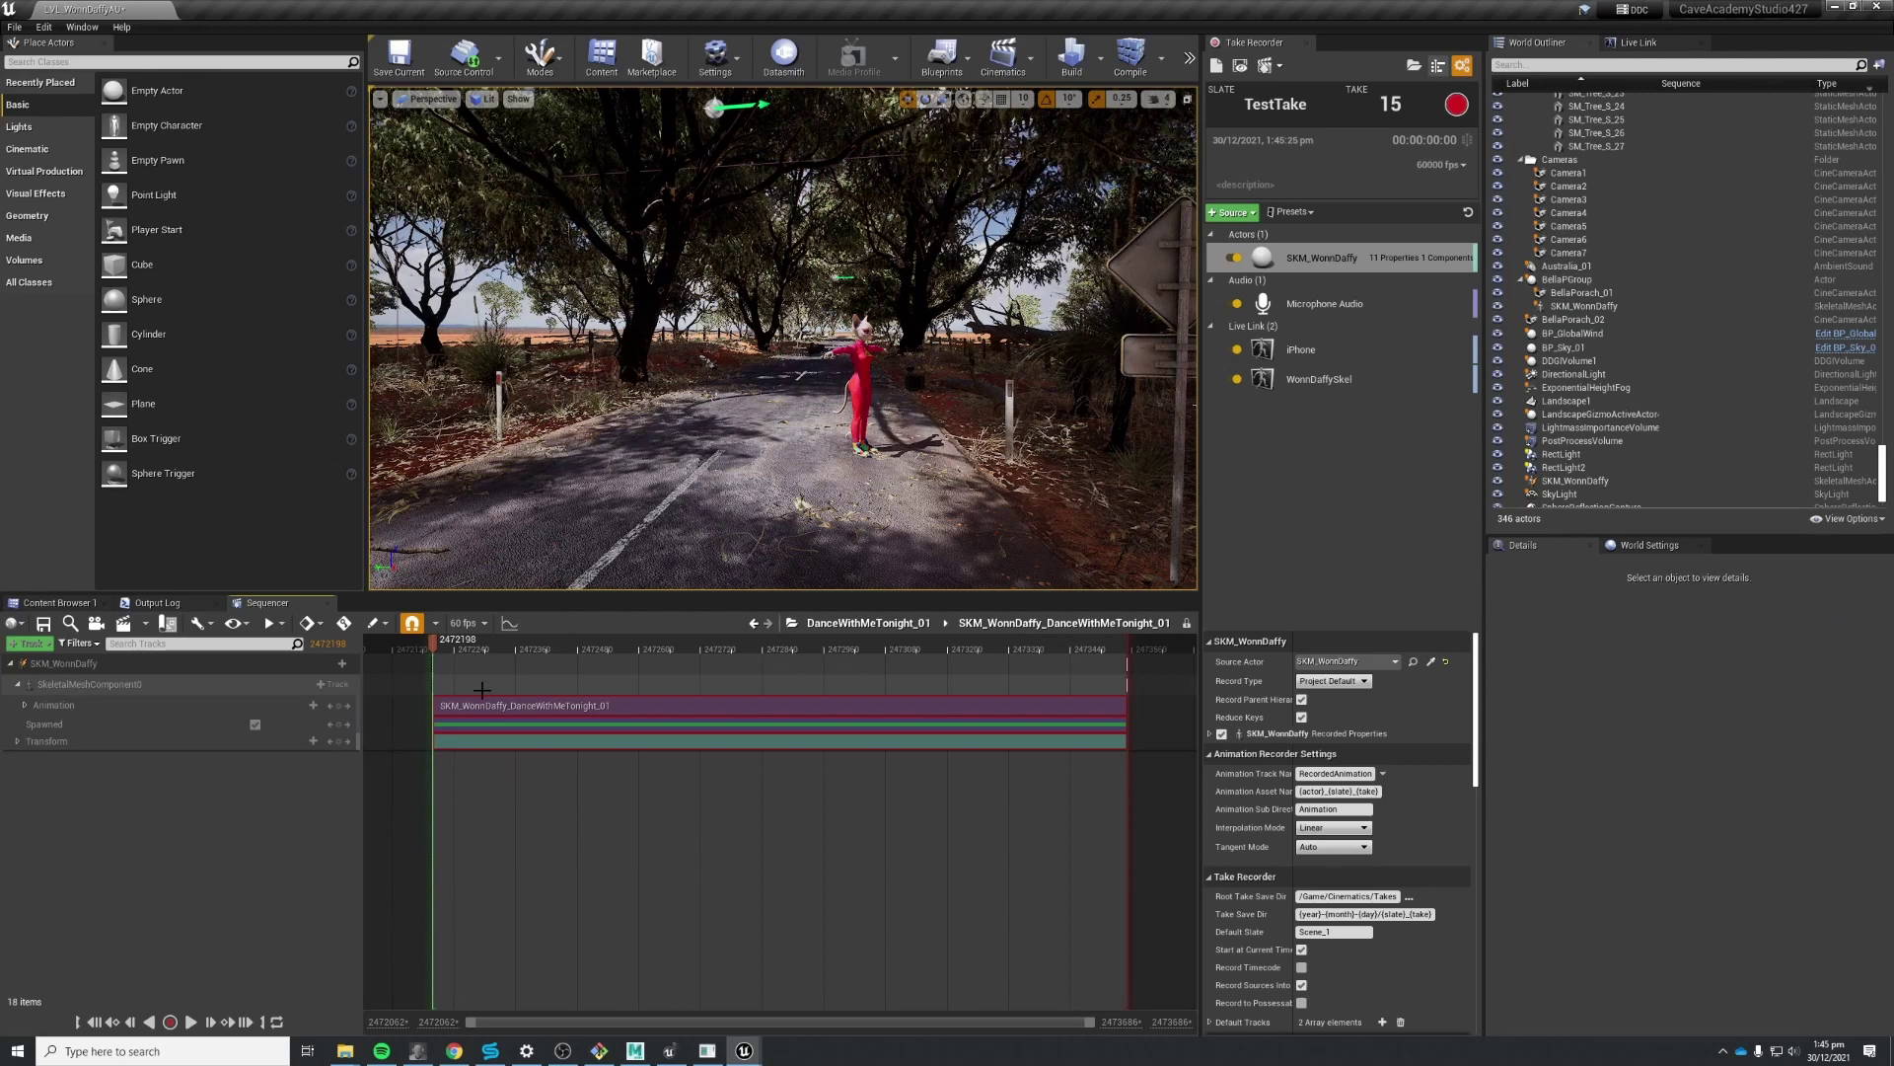
{"action": "left_click", "coordinate": [503, 707]}
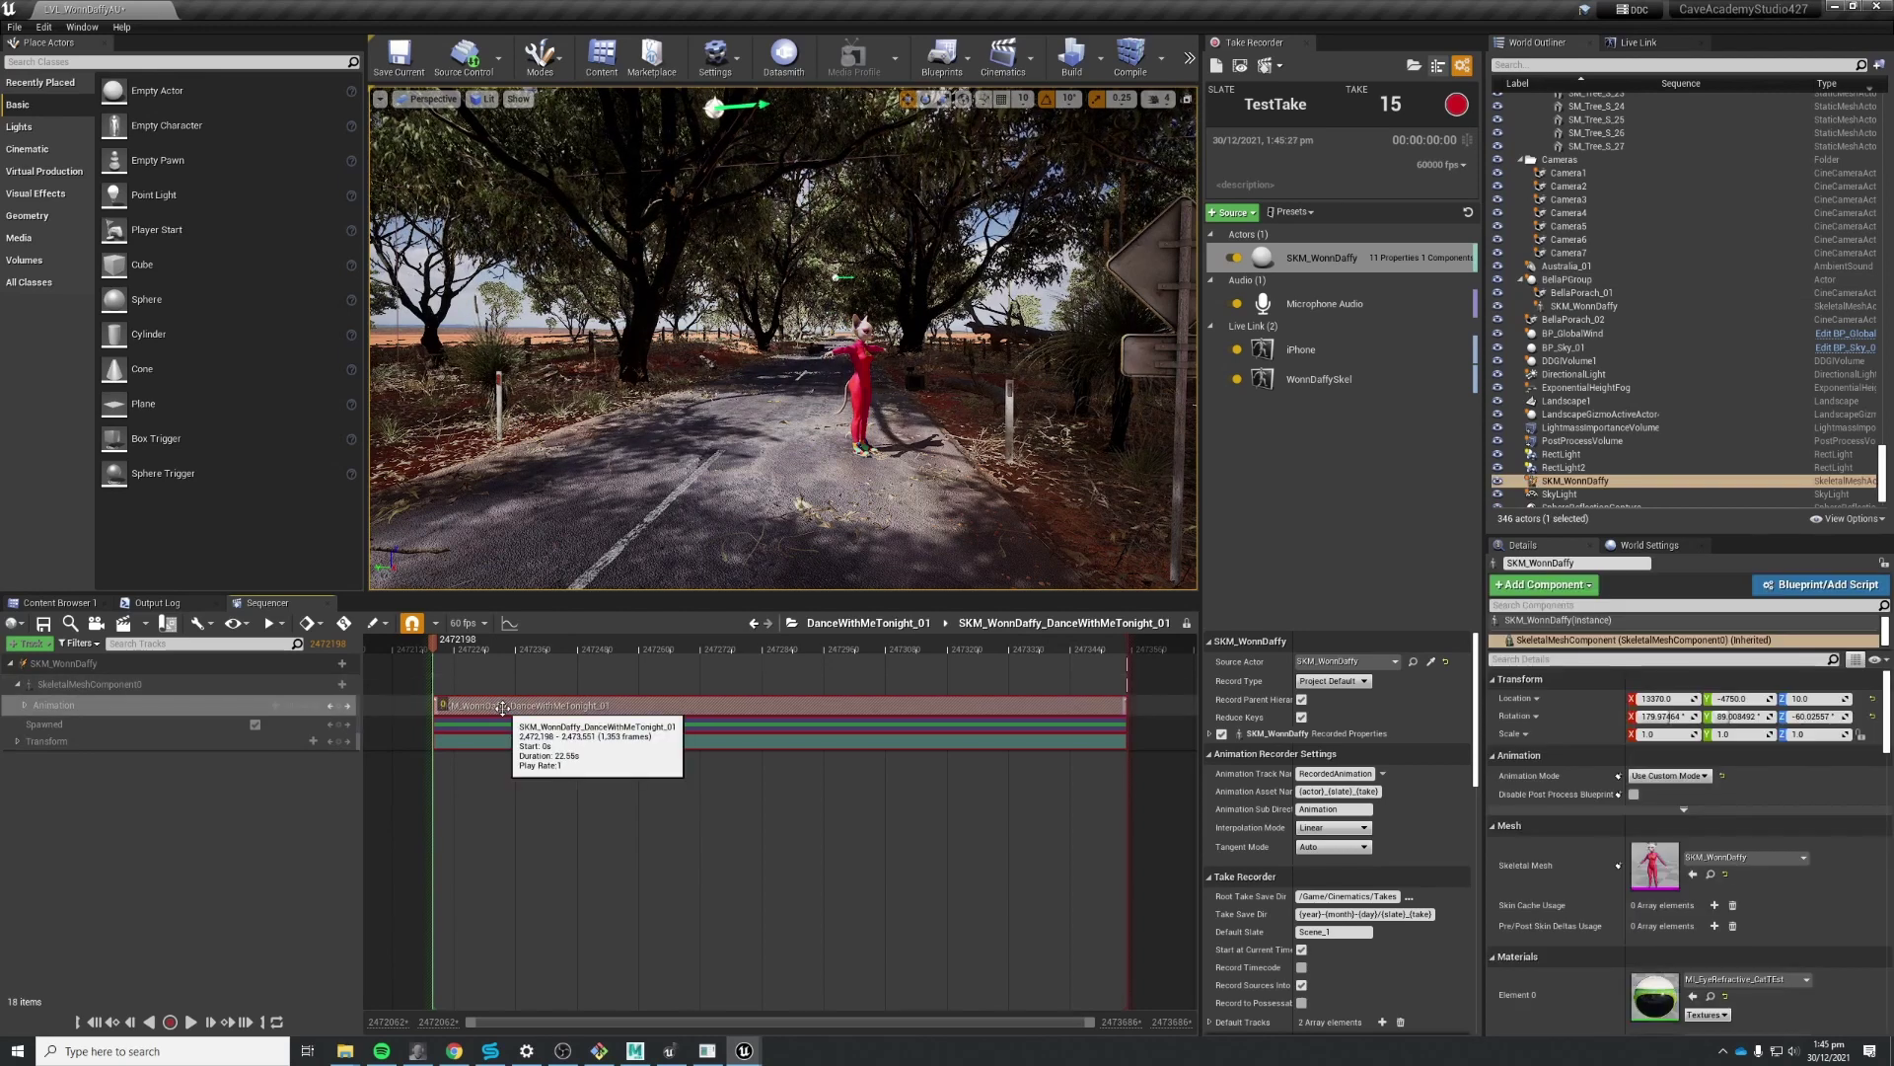
{"action": "left_click", "coordinate": [865, 623]}
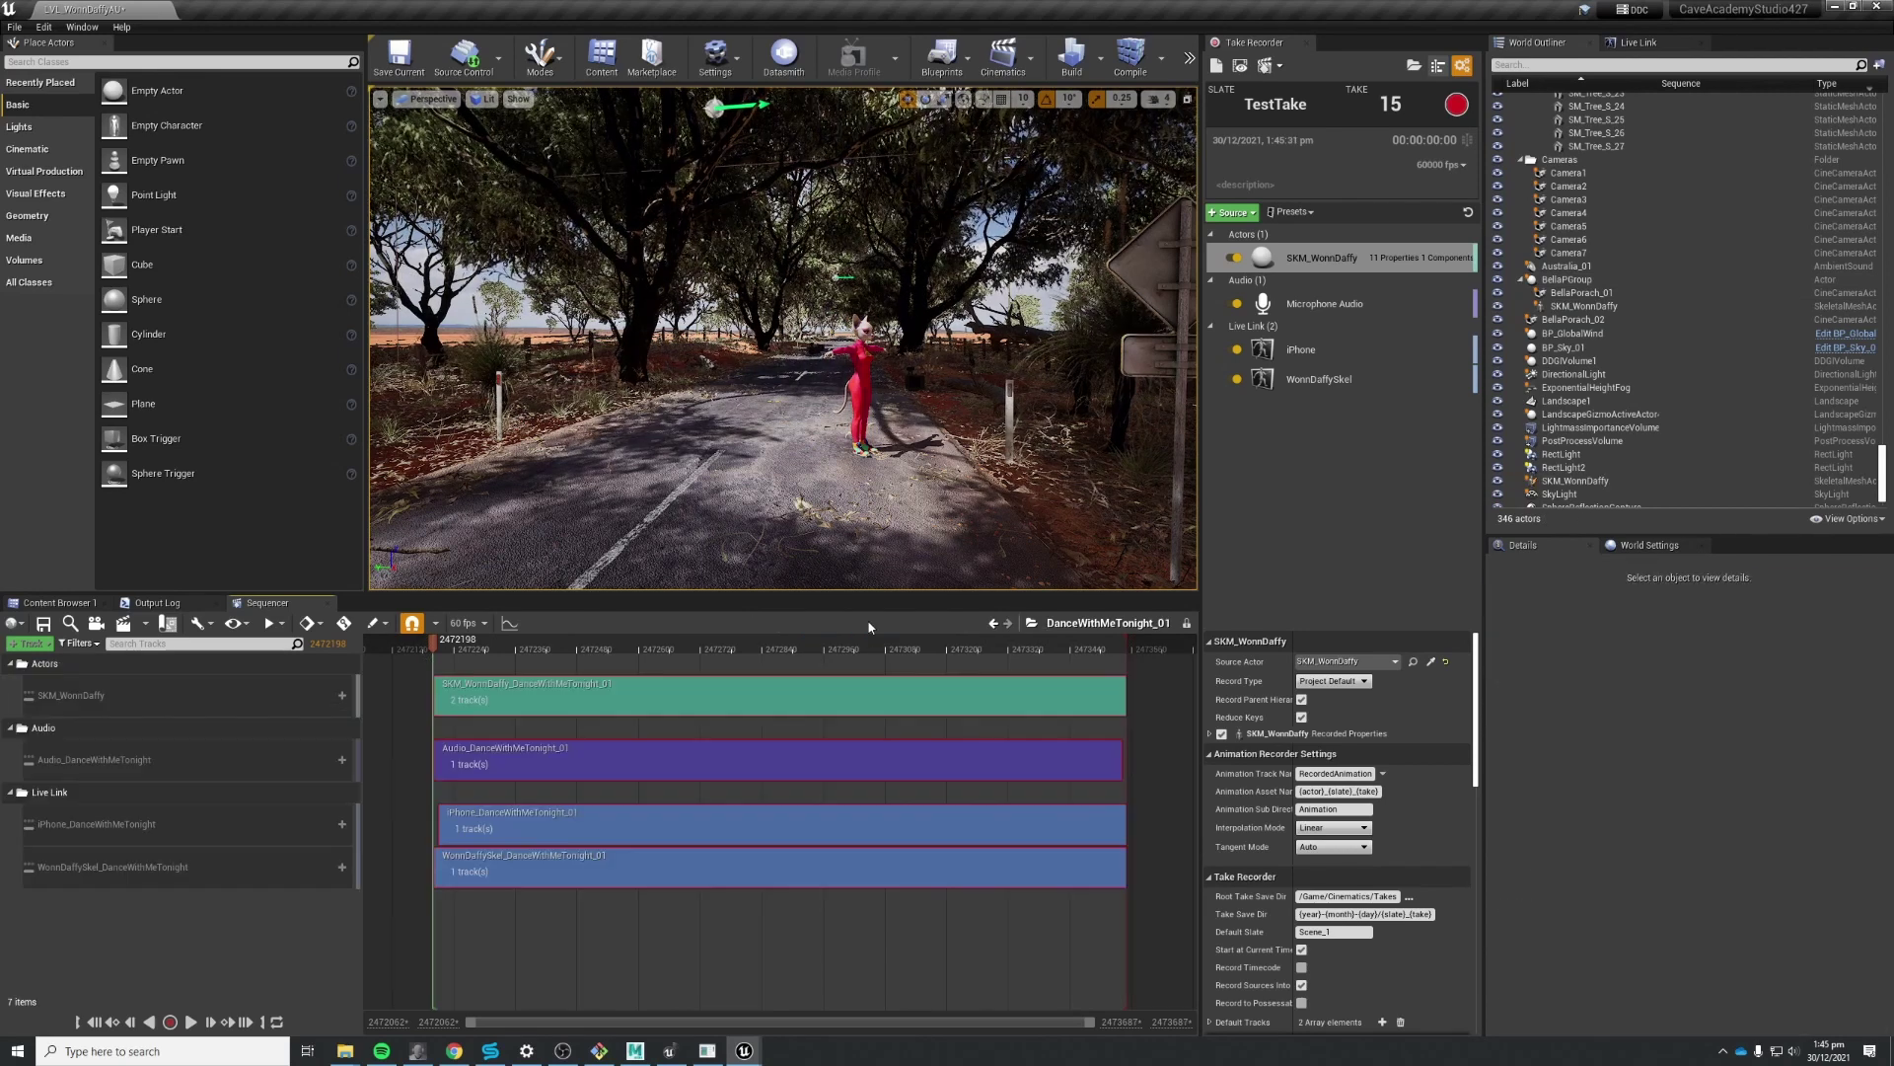
Select the WonnDaffySkel Live Link section, then bring MotionBuilder forward maximised.
{"action": "left_click", "coordinate": [521, 870]}
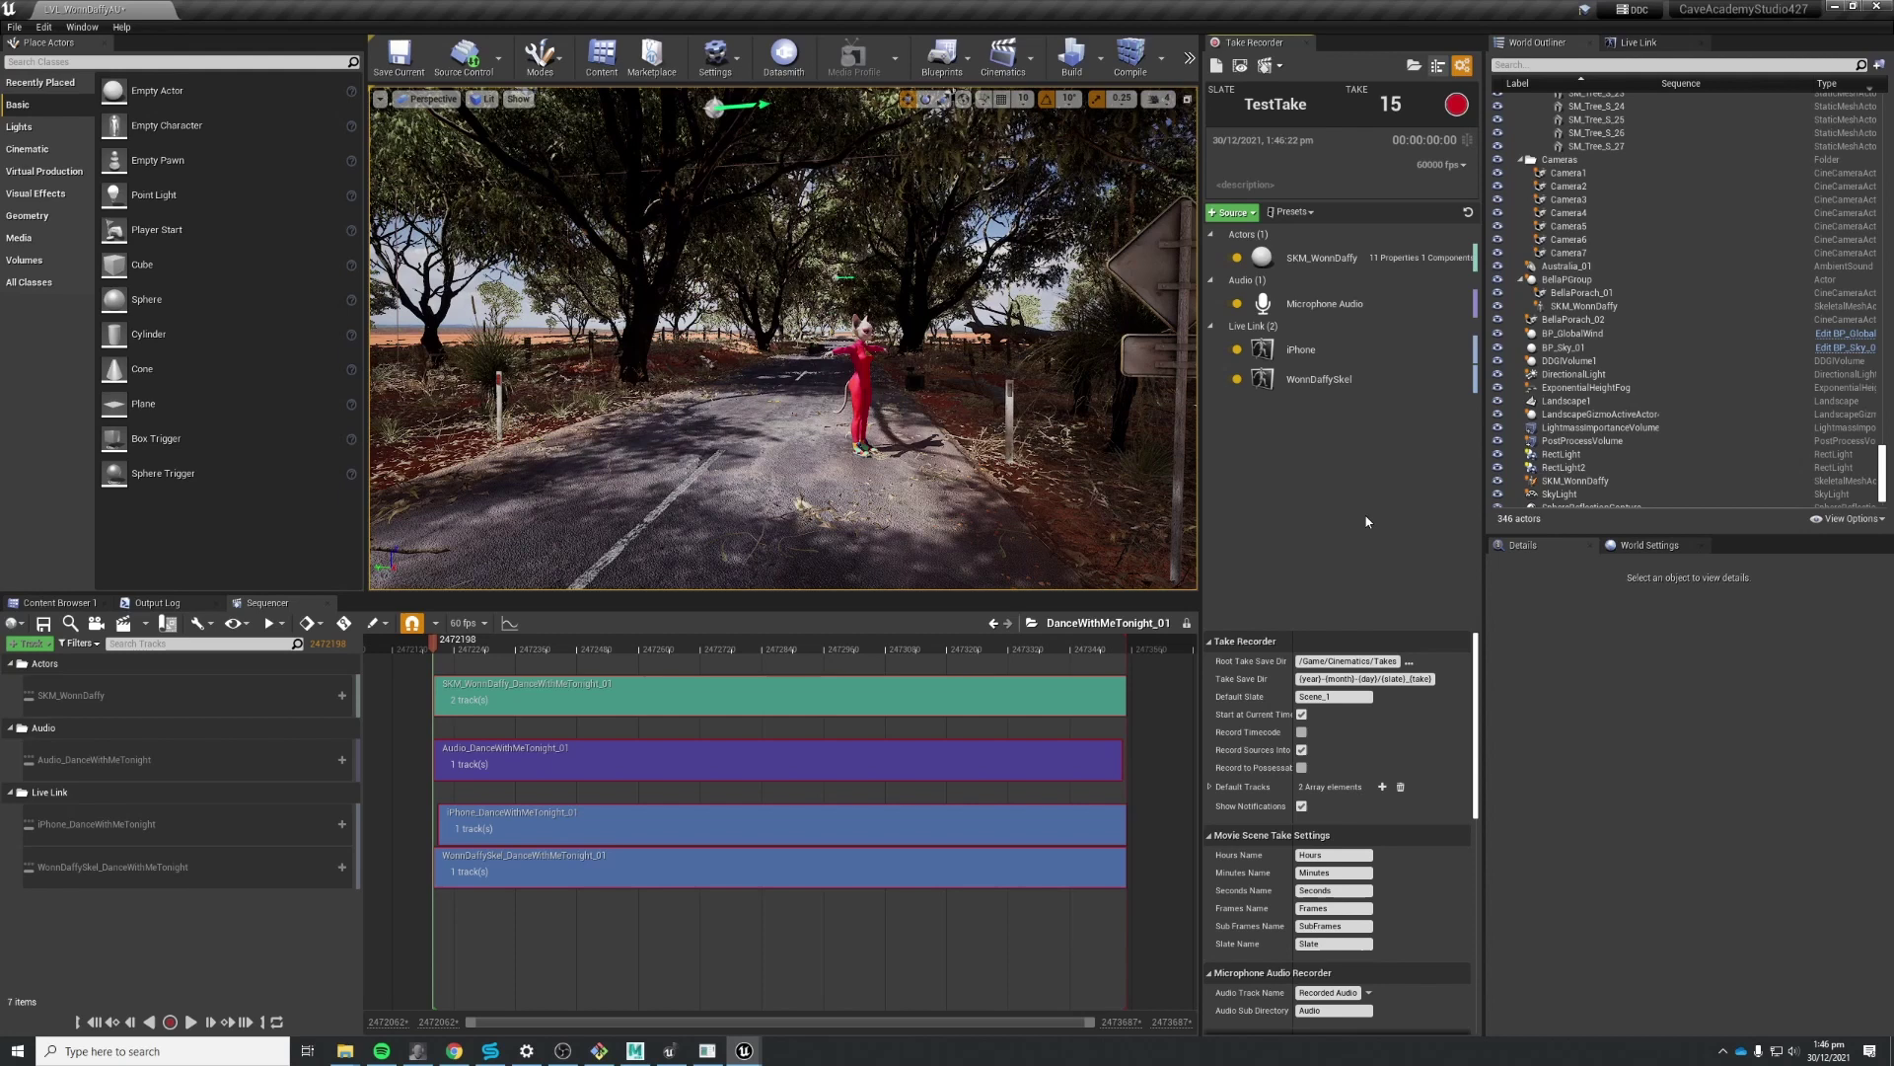
{"action": "key", "text": "alt+Tab"}
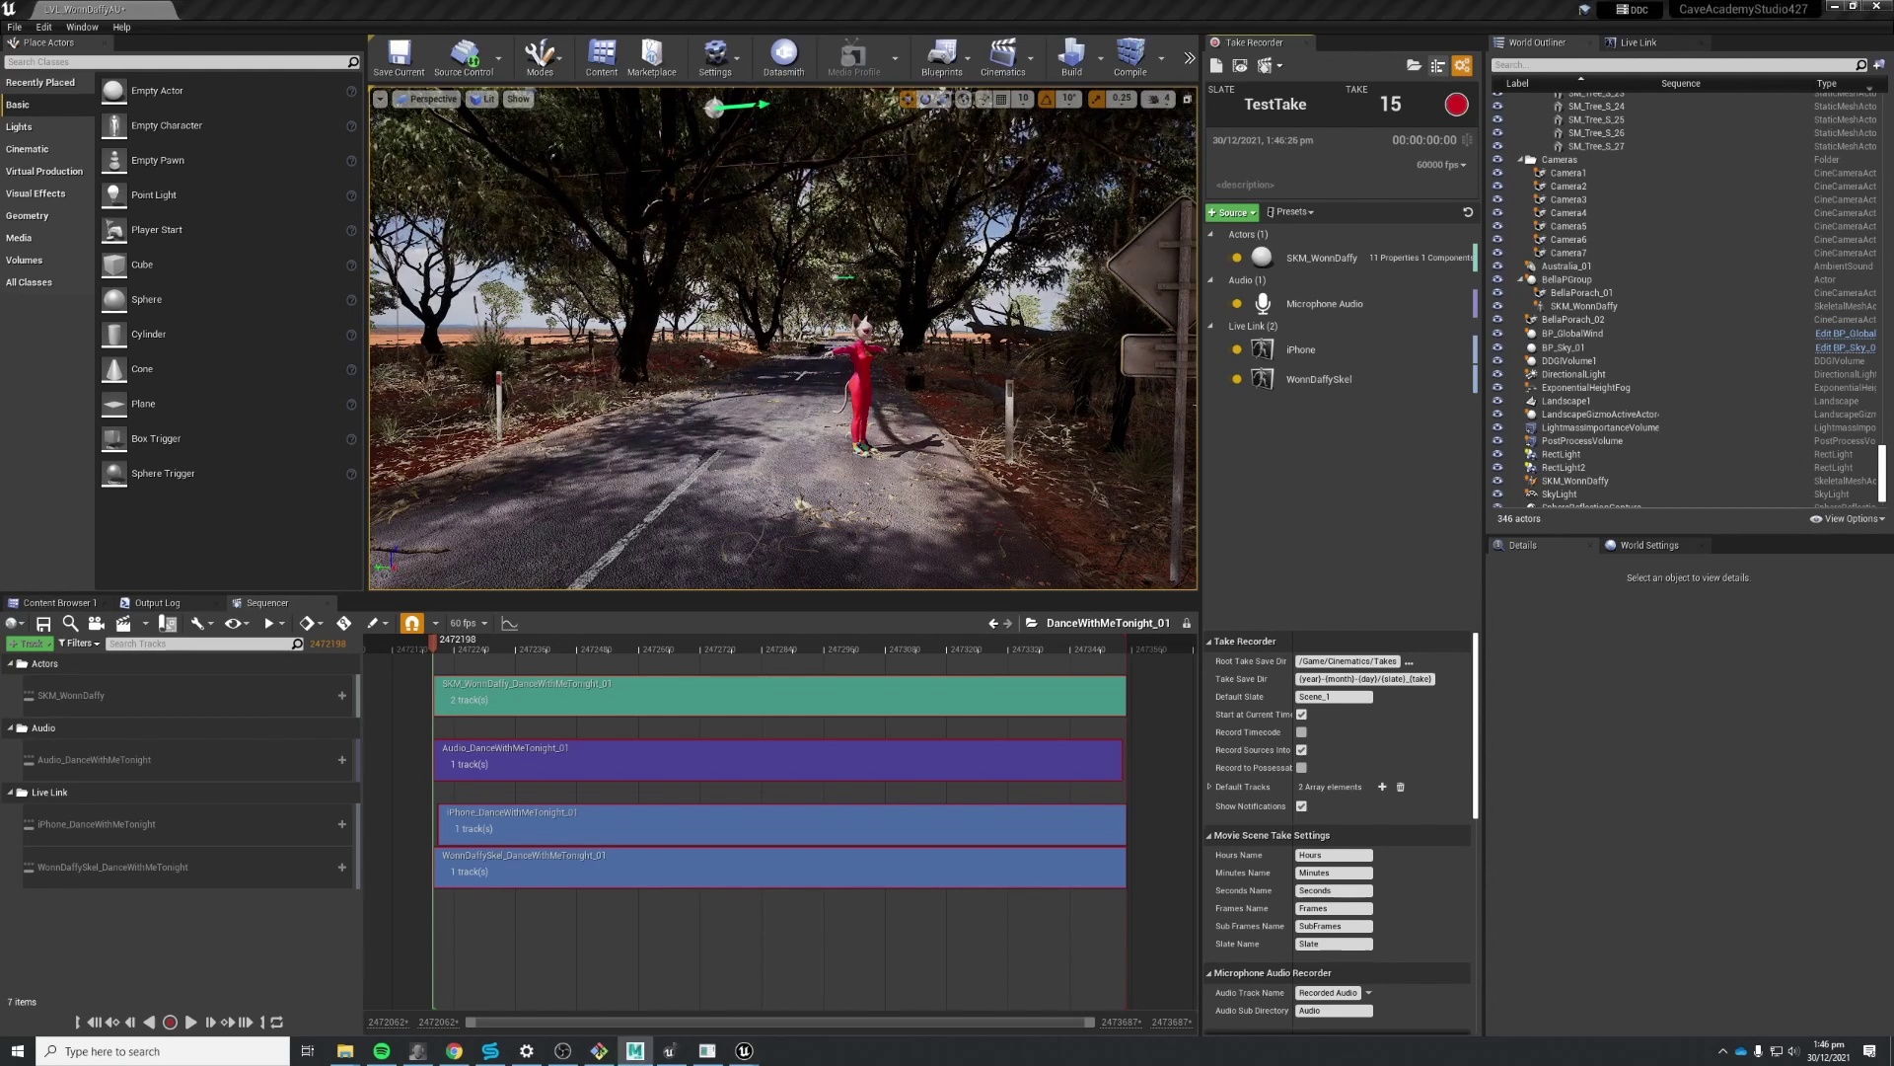
{"action": "key", "text": "super+Up"}
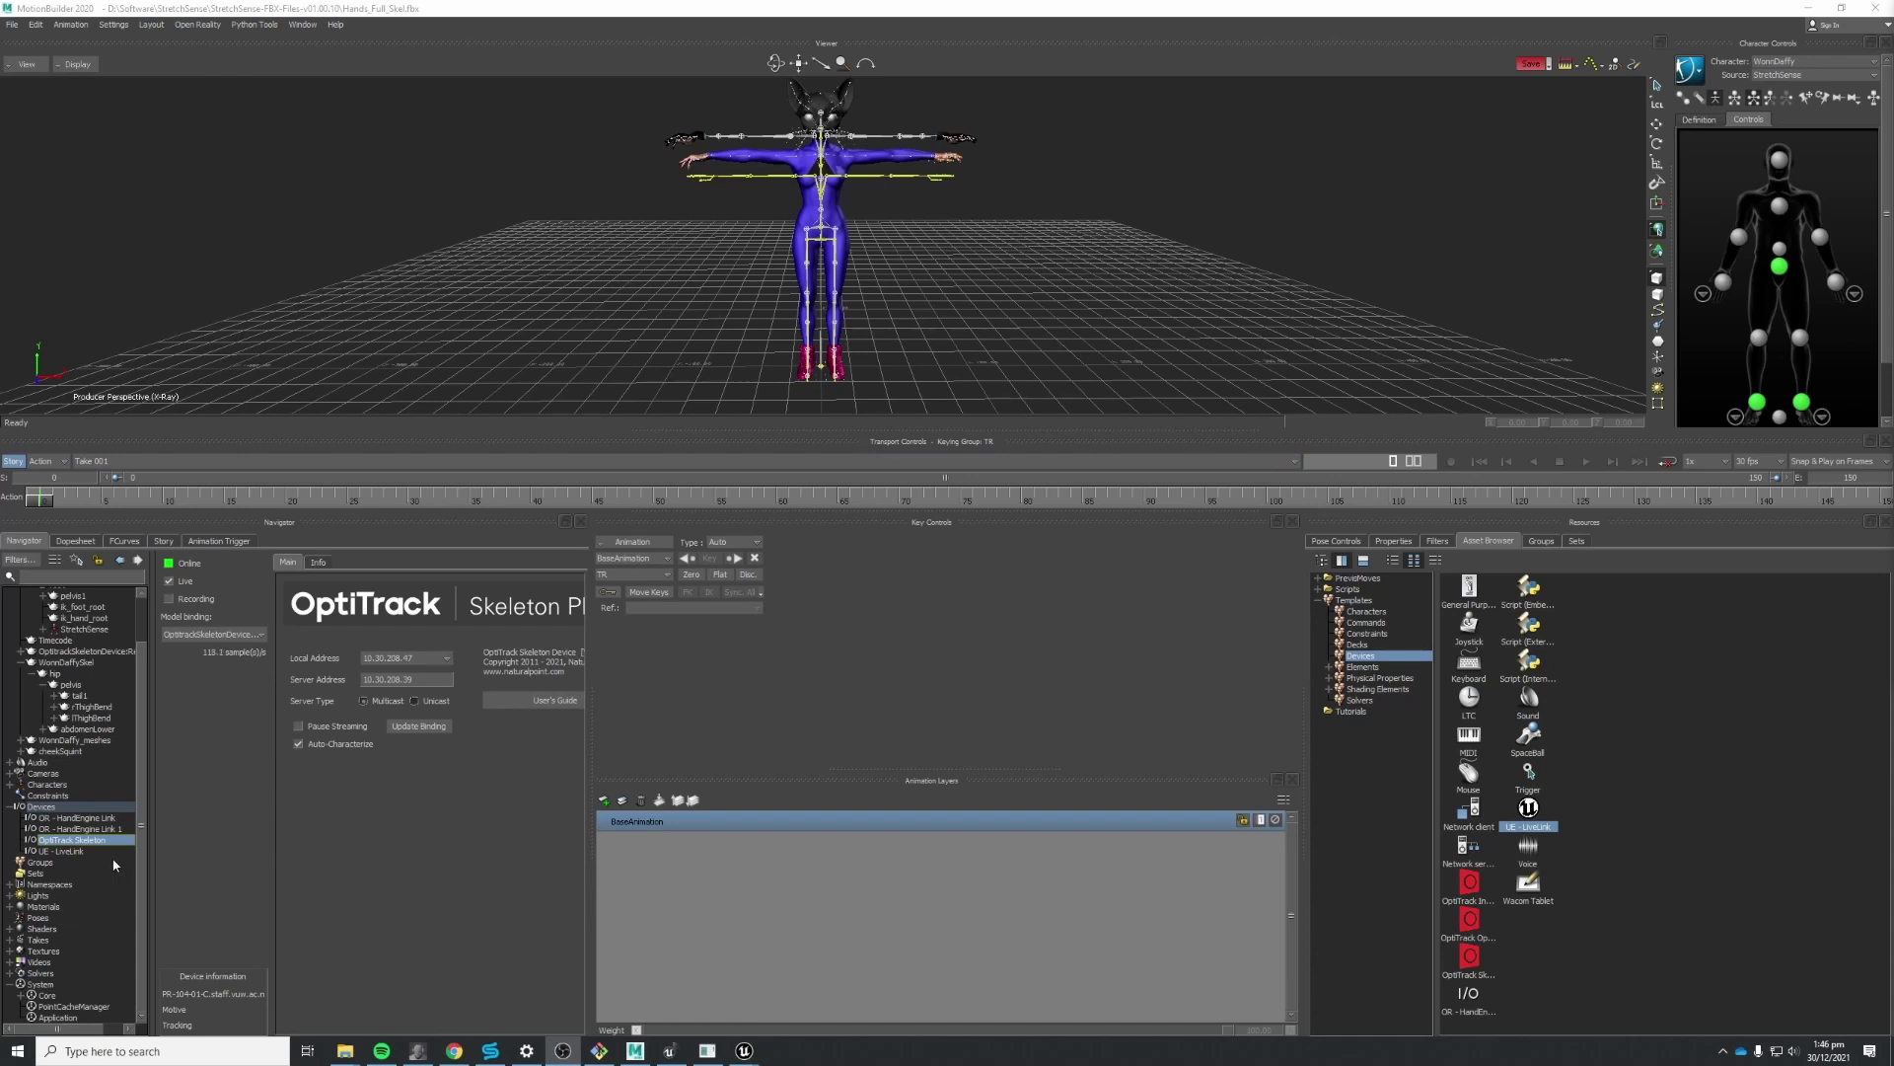
Review the HandEngine Link ports 9000 and 9001 and the OptiTrack Skeleton device settings.
{"action": "left_click", "coordinate": [95, 819]}
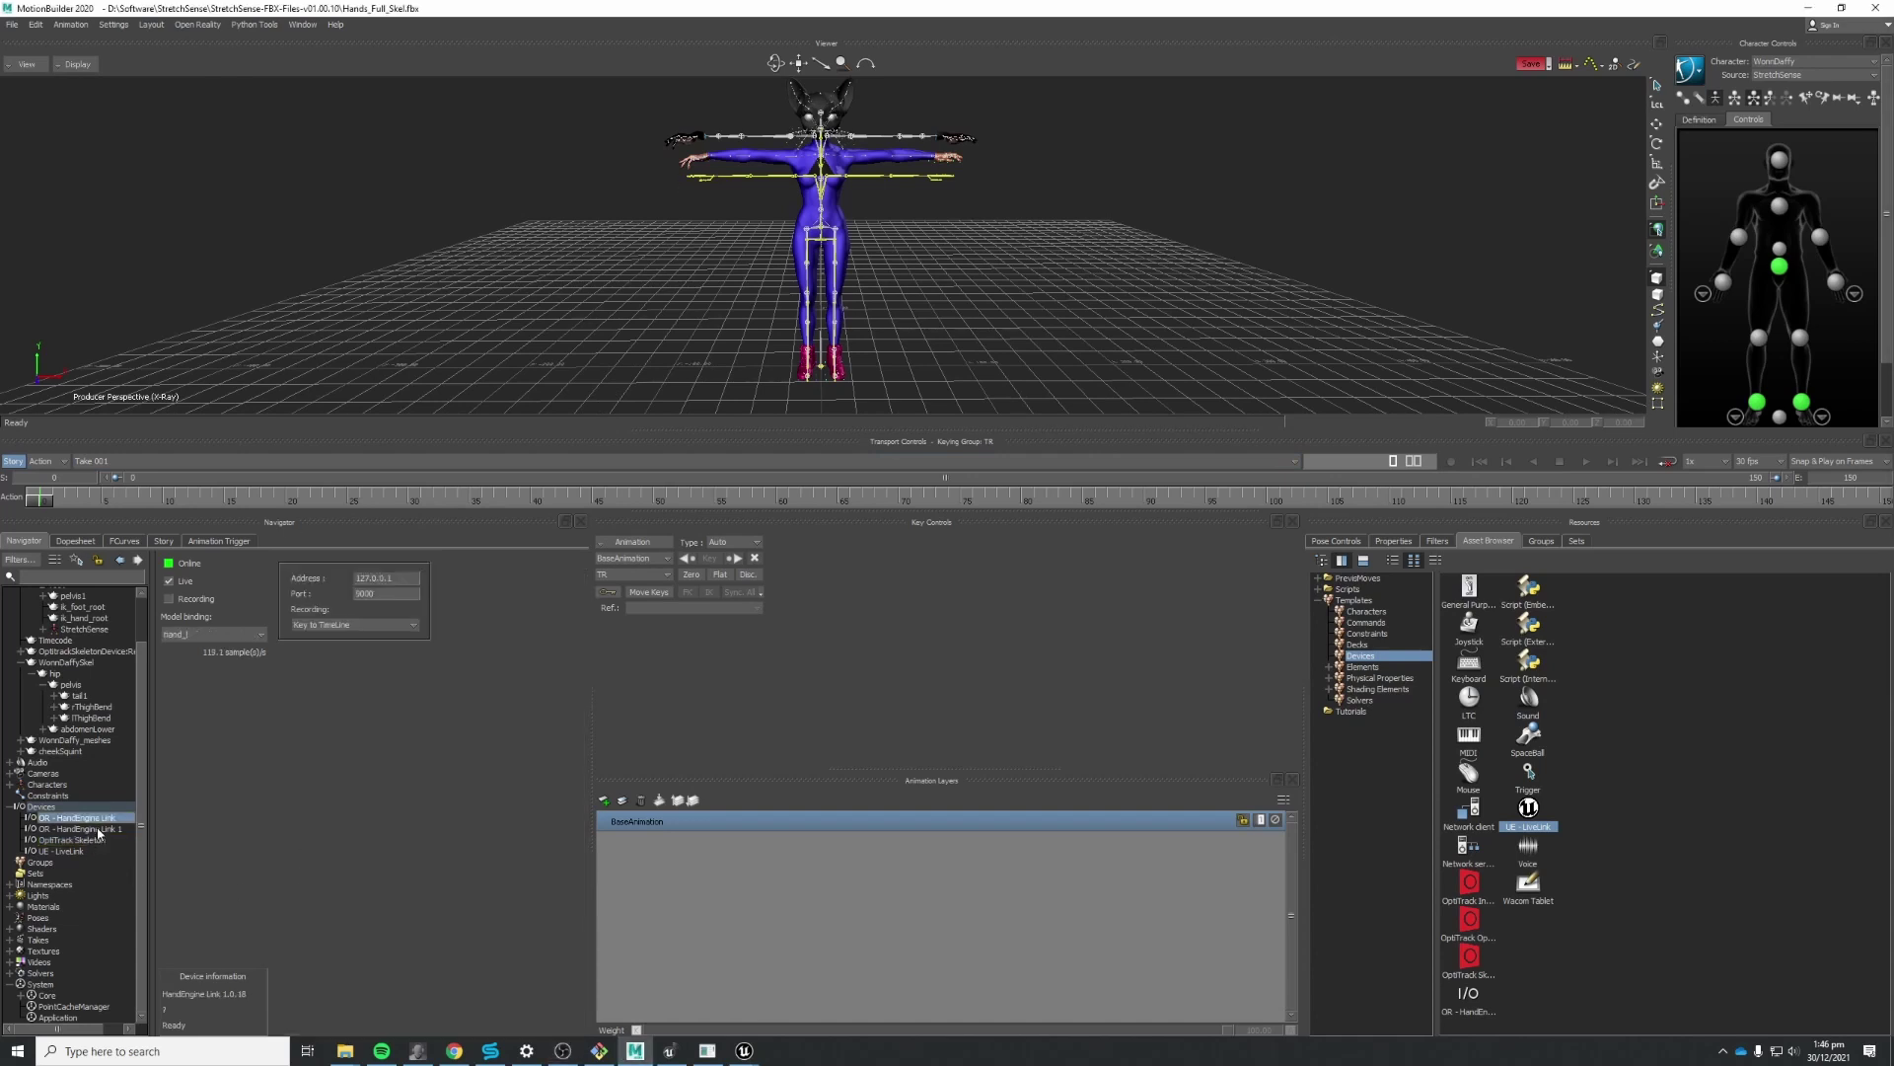
{"action": "left_click", "coordinate": [99, 829]}
{"action": "left_click", "coordinate": [93, 840]}
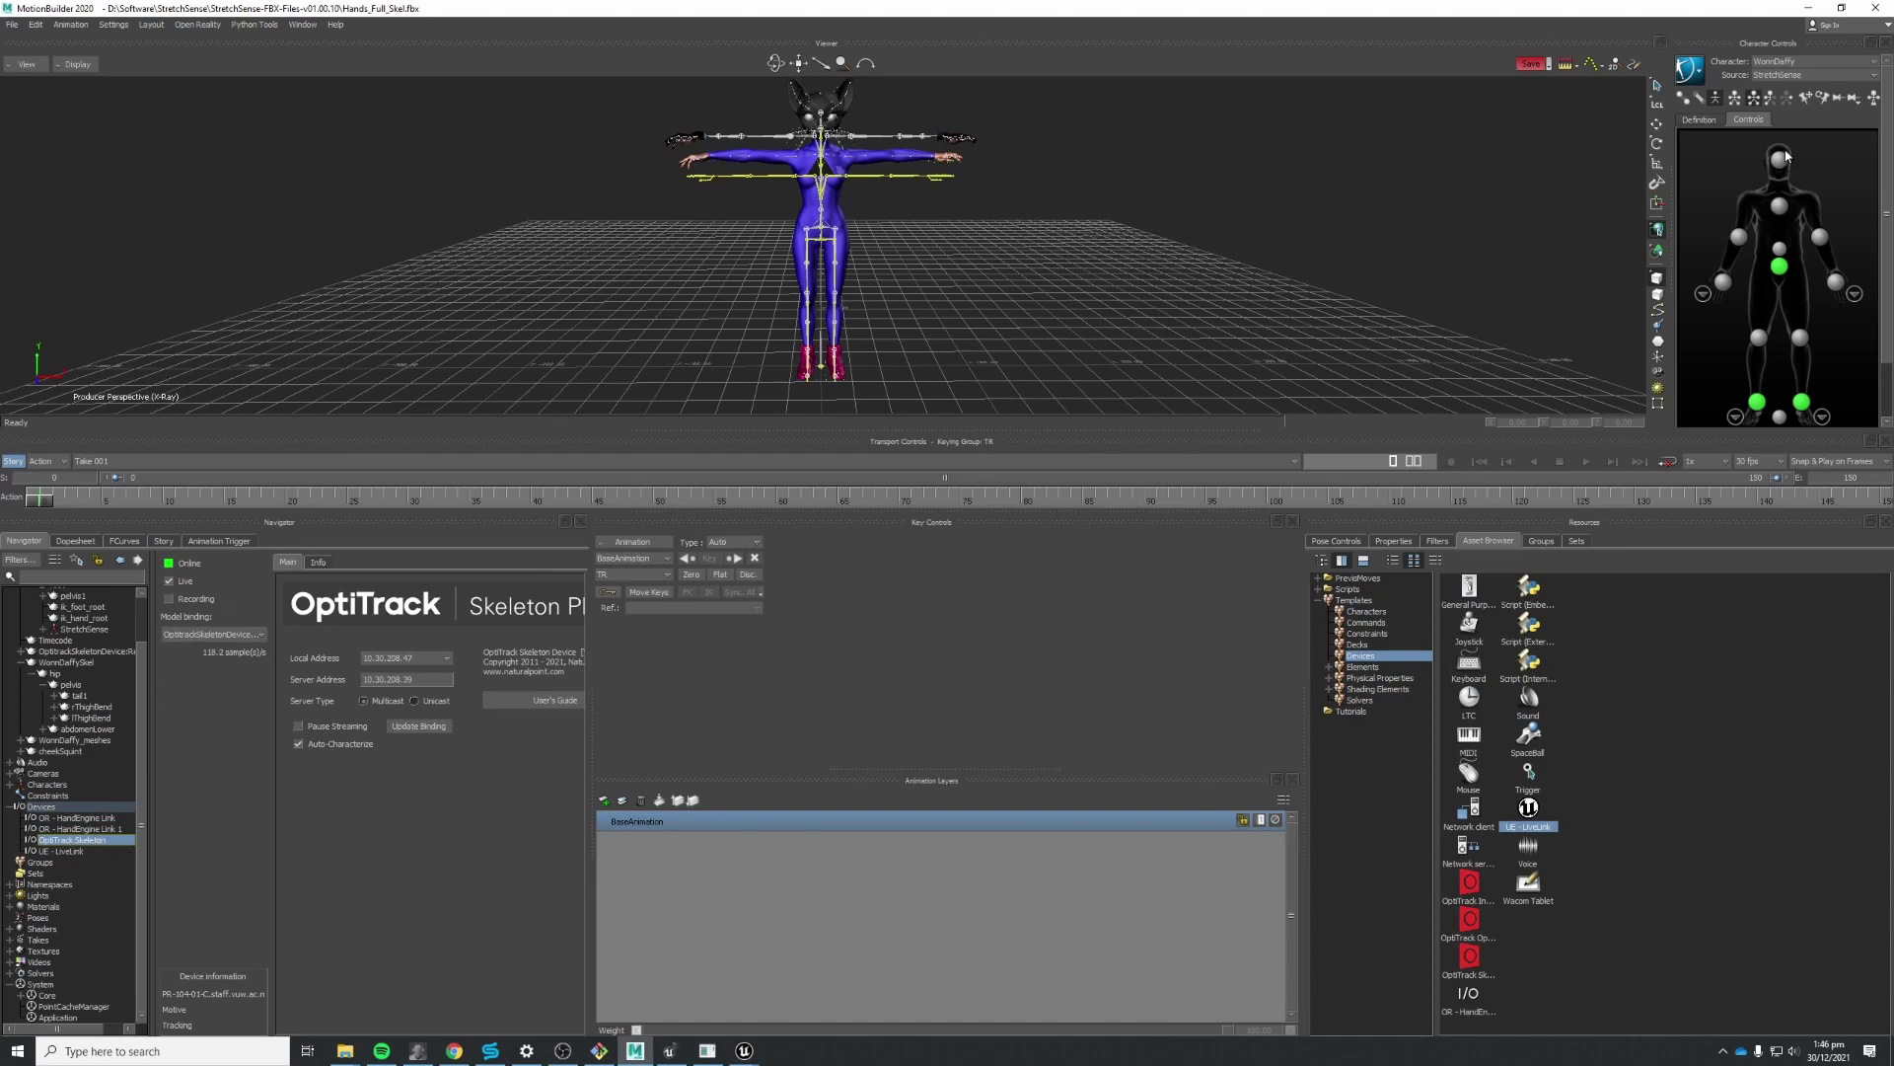
{"action": "left_click", "coordinate": [96, 830]}
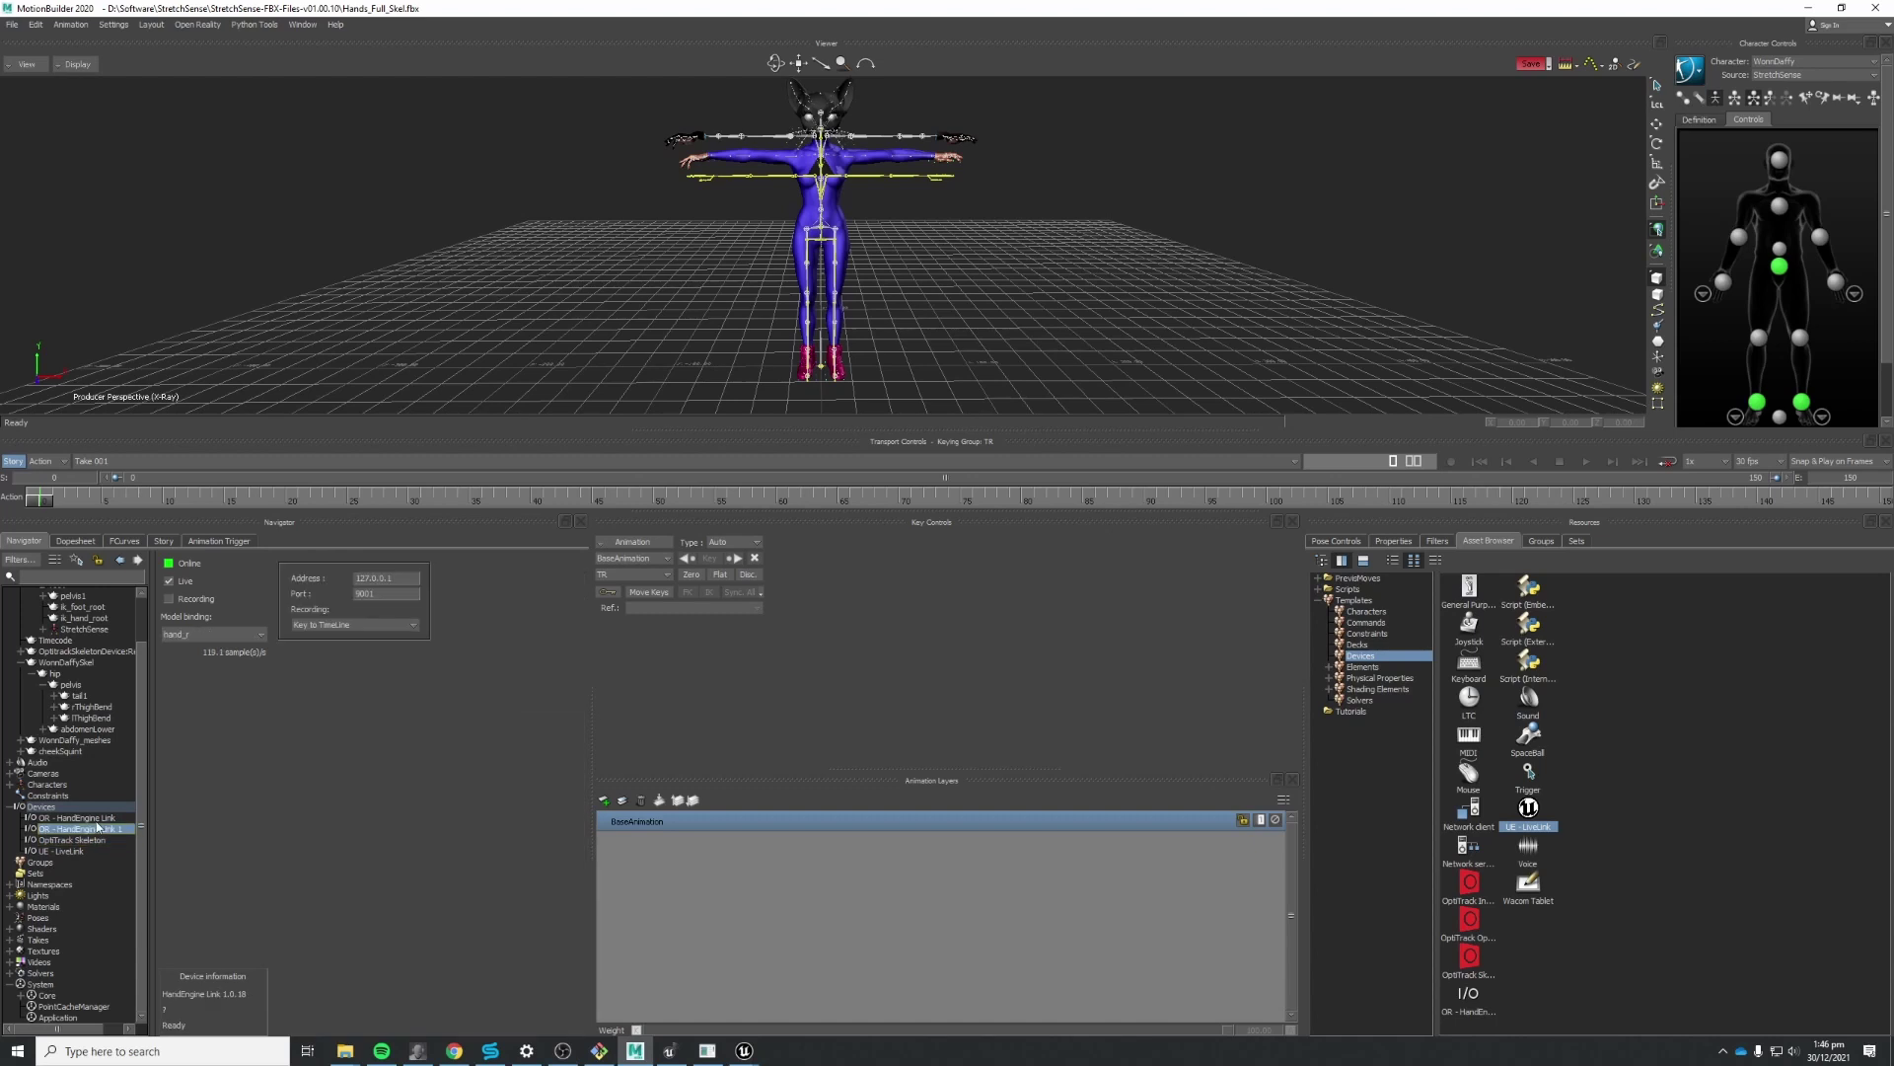
{"action": "left_click", "coordinate": [96, 819]}
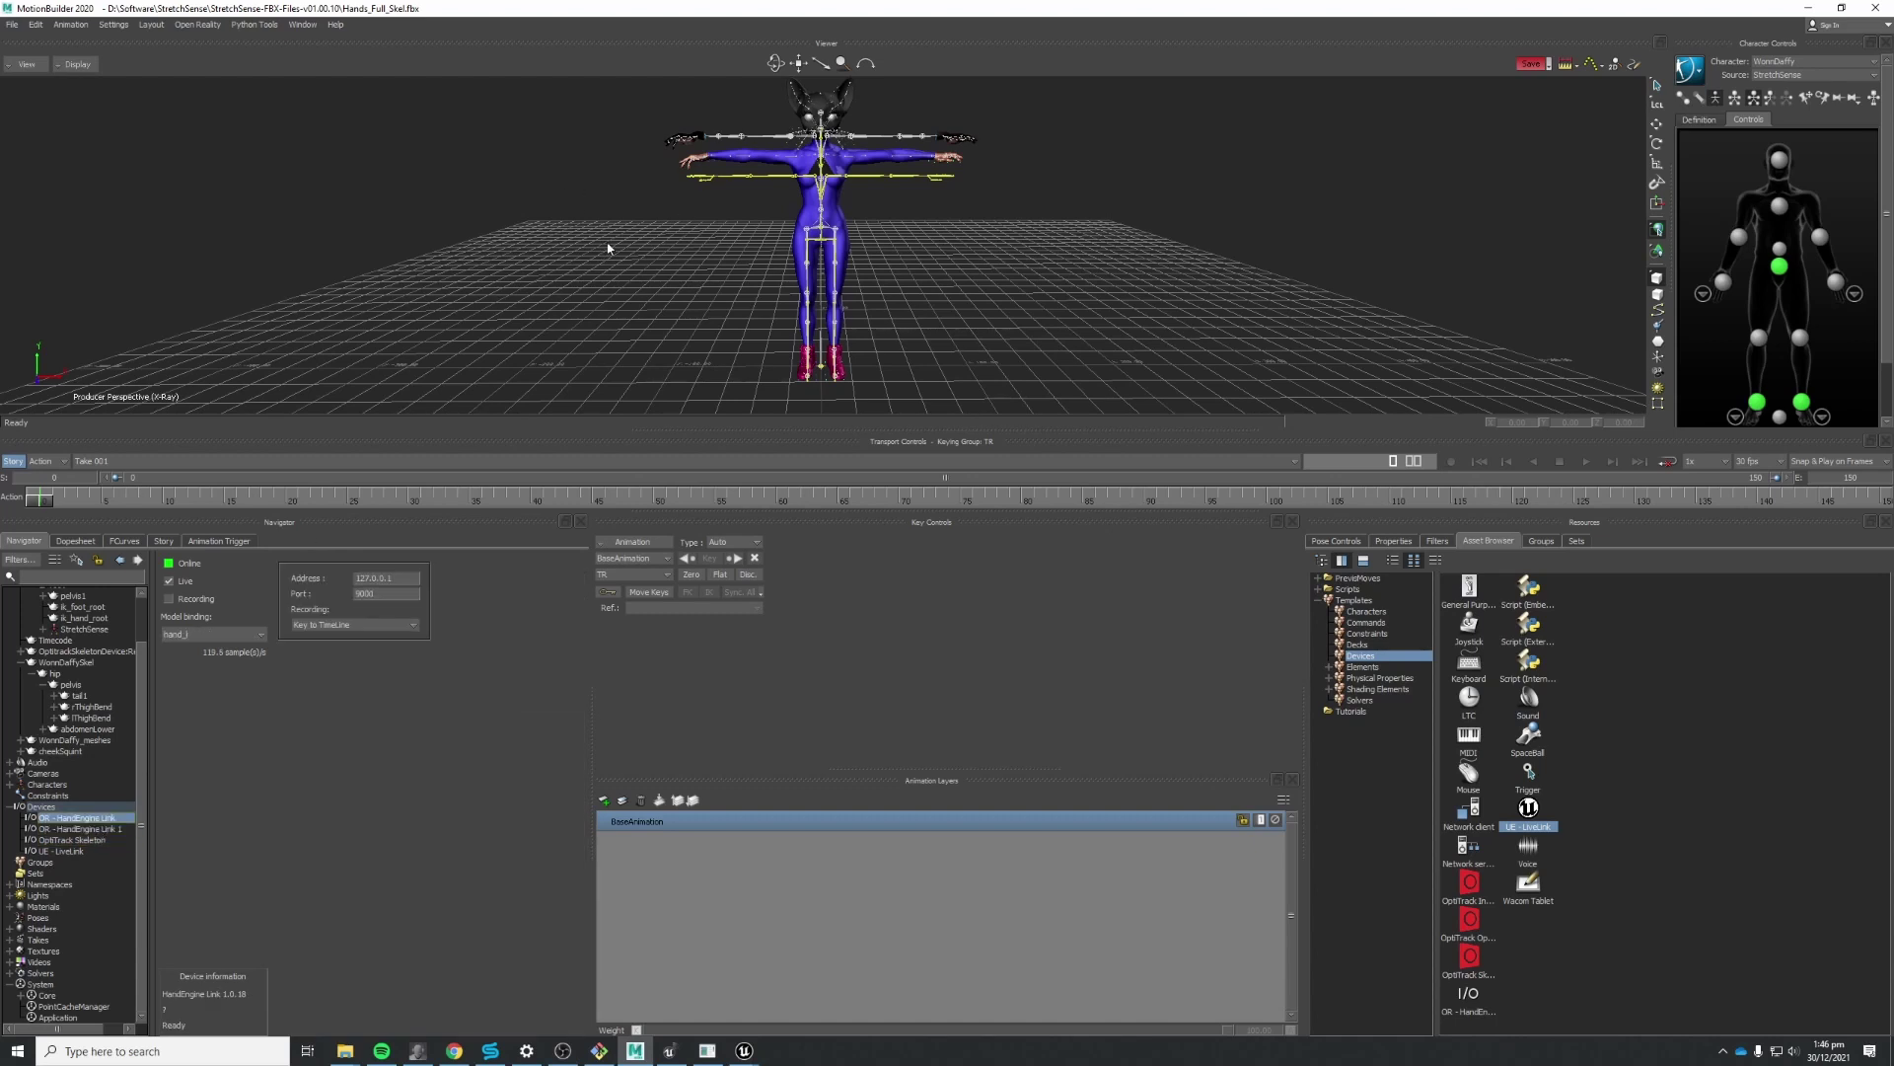
Select the HANDS skeleton root and make WonnDaffy the controlled character, sourced from Phaedra-Character.
{"action": "left_click_drag", "start_coordinate": [635, 248], "coordinate": [698, 314], "text": "ctrl+shift"}
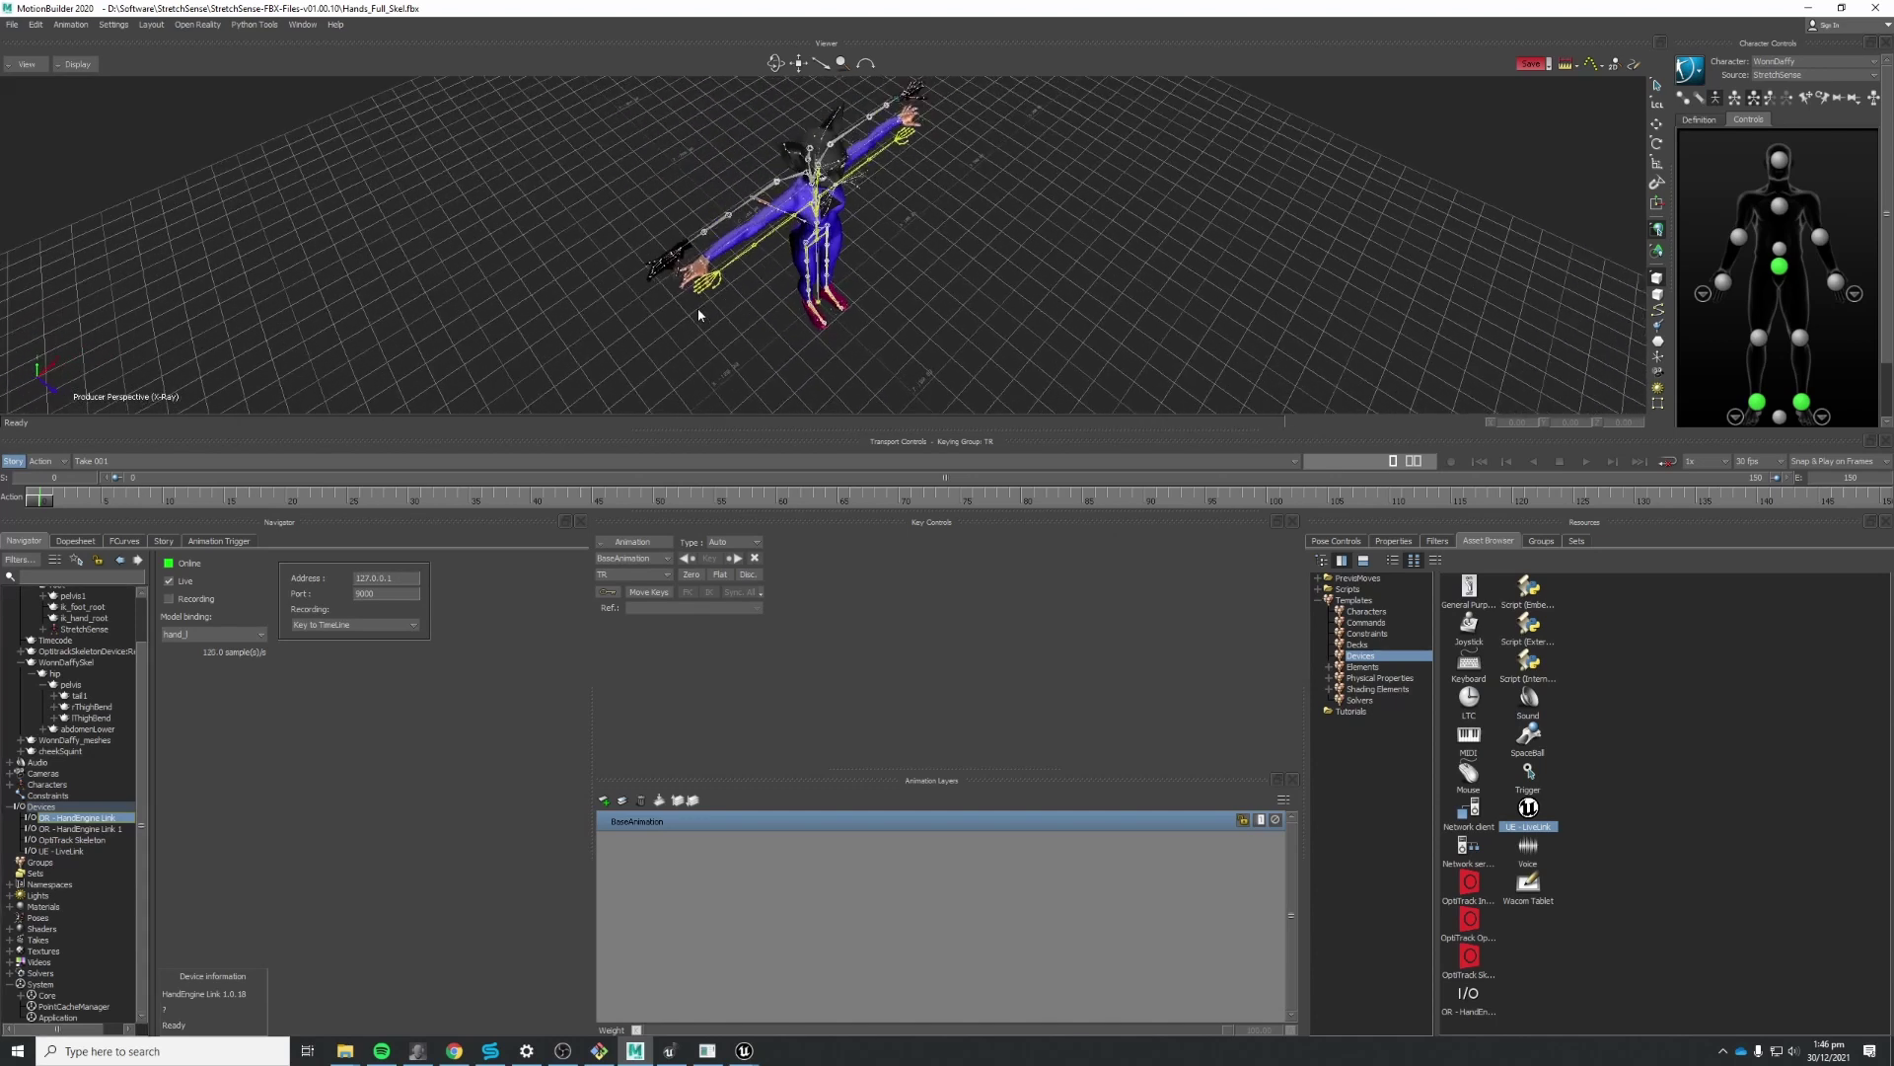
{"action": "left_click", "coordinate": [728, 231]}
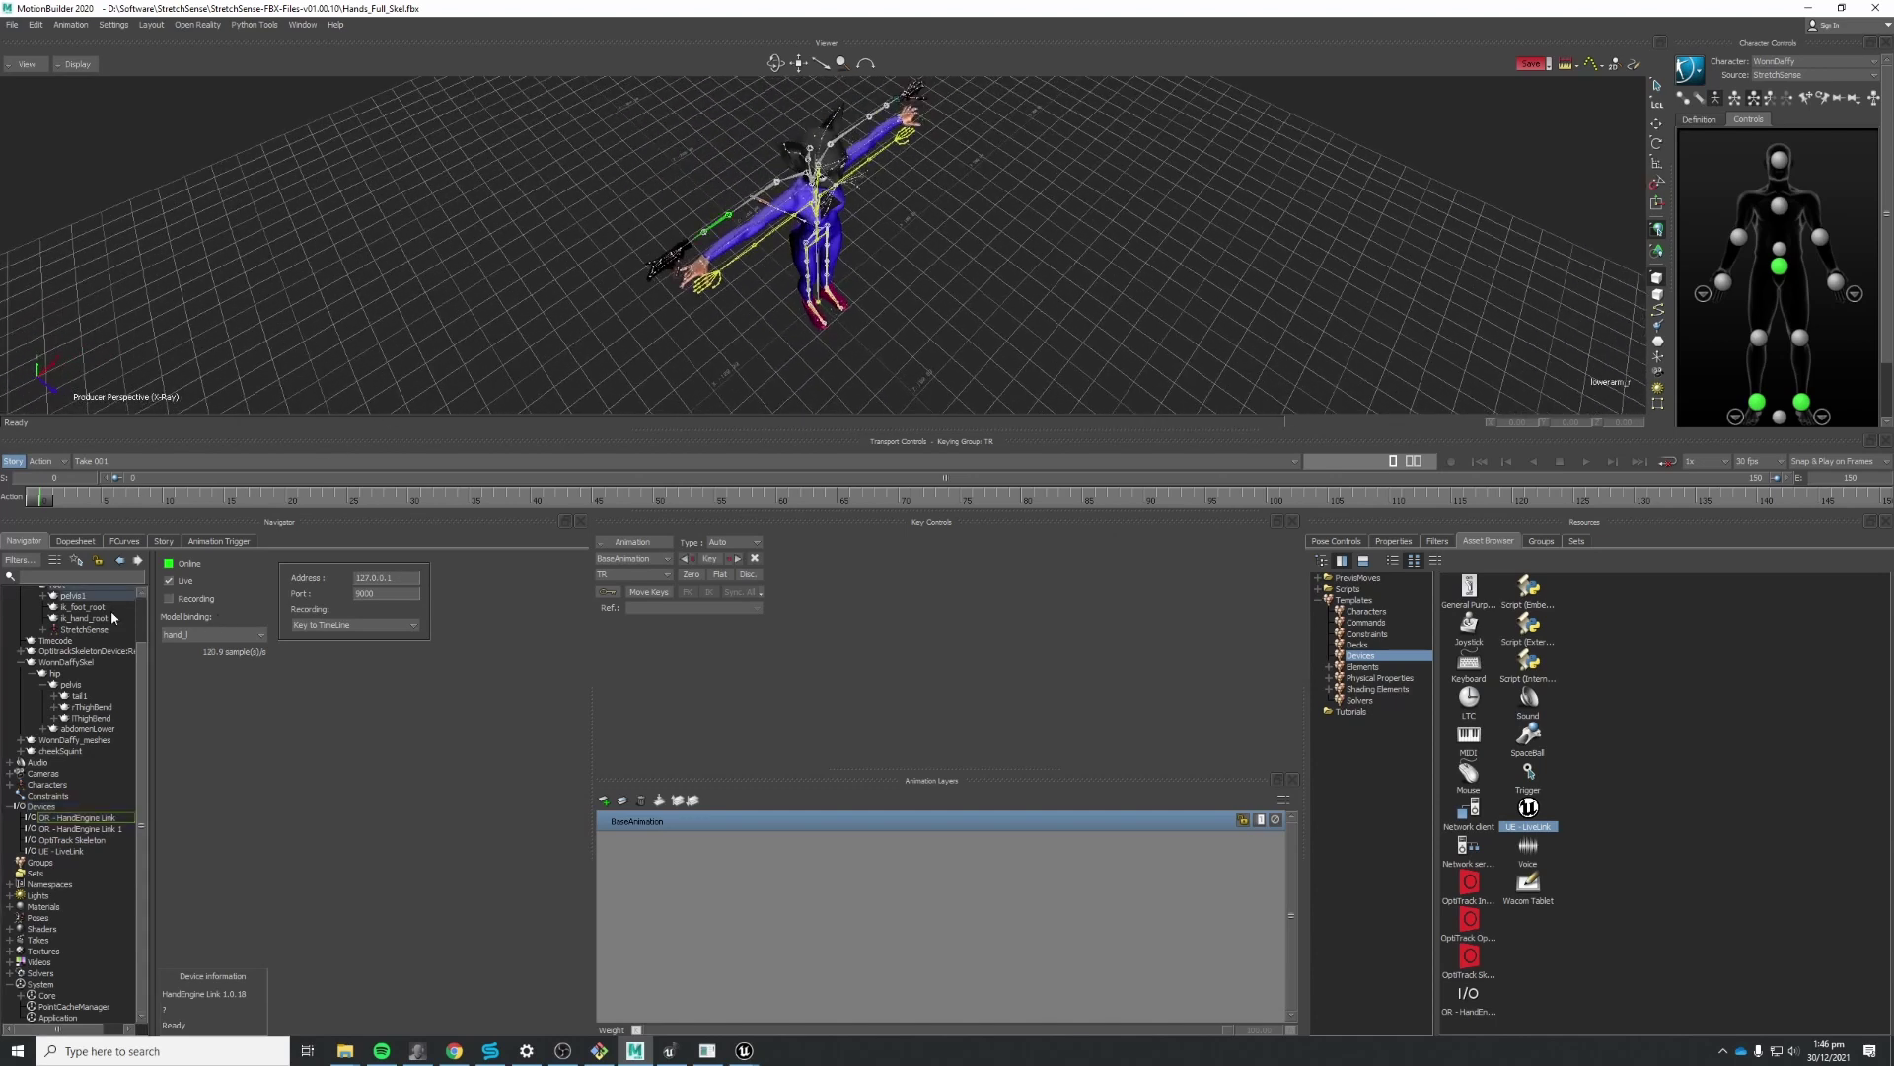
{"action": "scroll", "coordinate": [83, 630], "scroll_direction": "up", "scroll_amount": 1}
{"action": "left_click", "coordinate": [57, 596]}
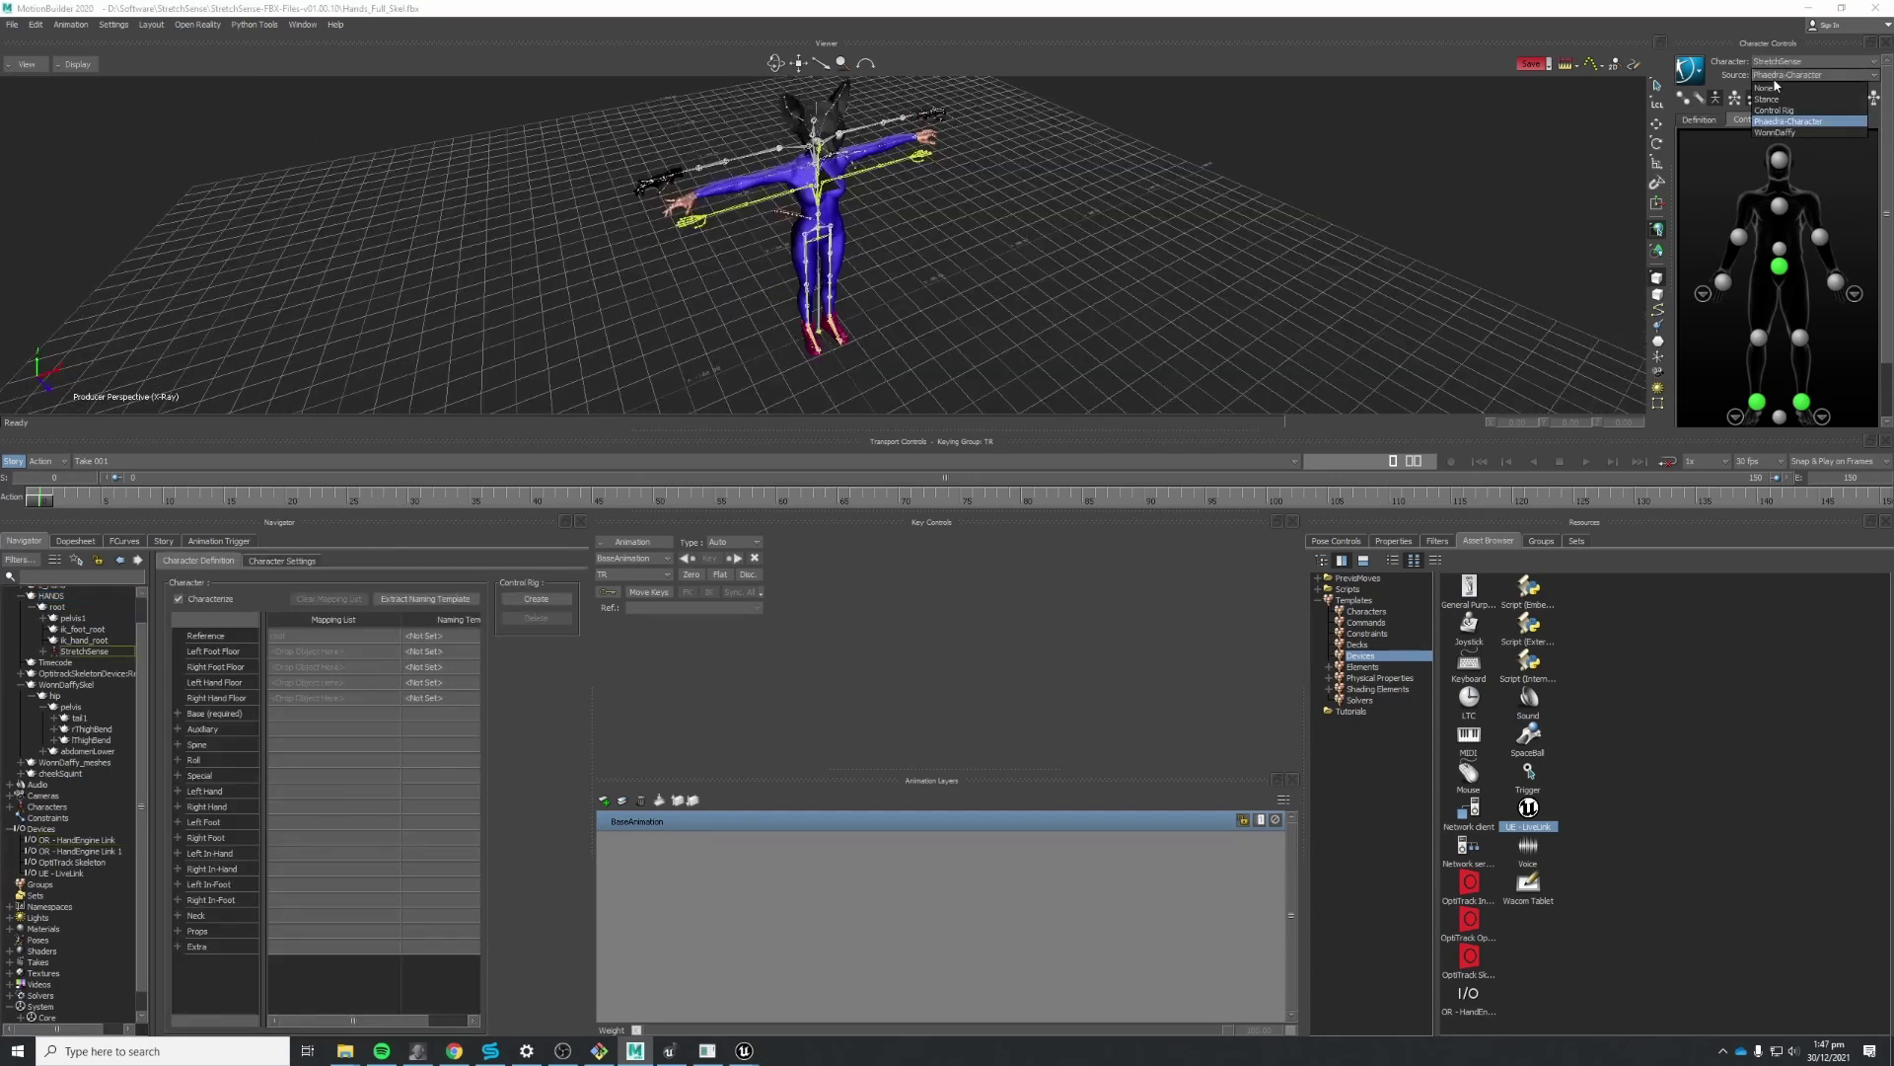
{"action": "left_click", "coordinate": [1778, 75]}
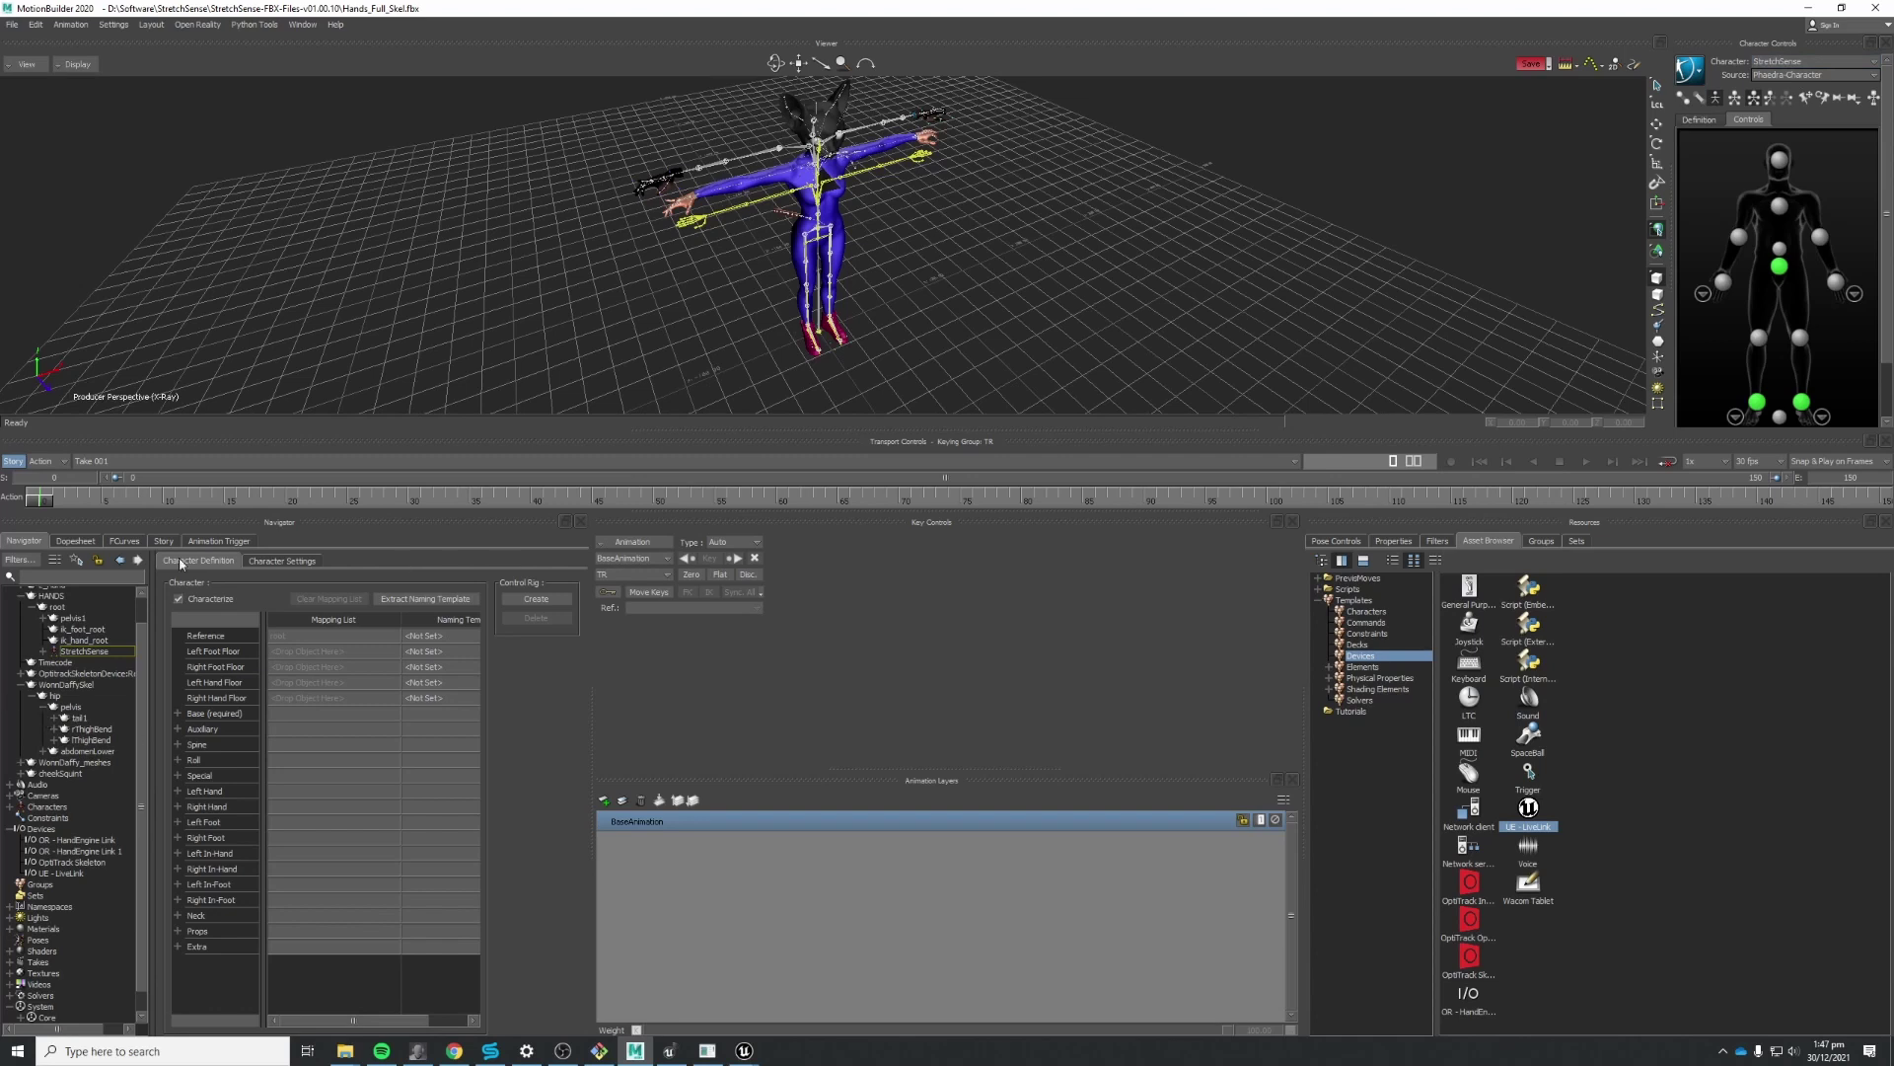
{"action": "left_click", "coordinate": [1789, 65]}
{"action": "left_click", "coordinate": [1784, 108]}
{"action": "left_click", "coordinate": [1788, 75]}
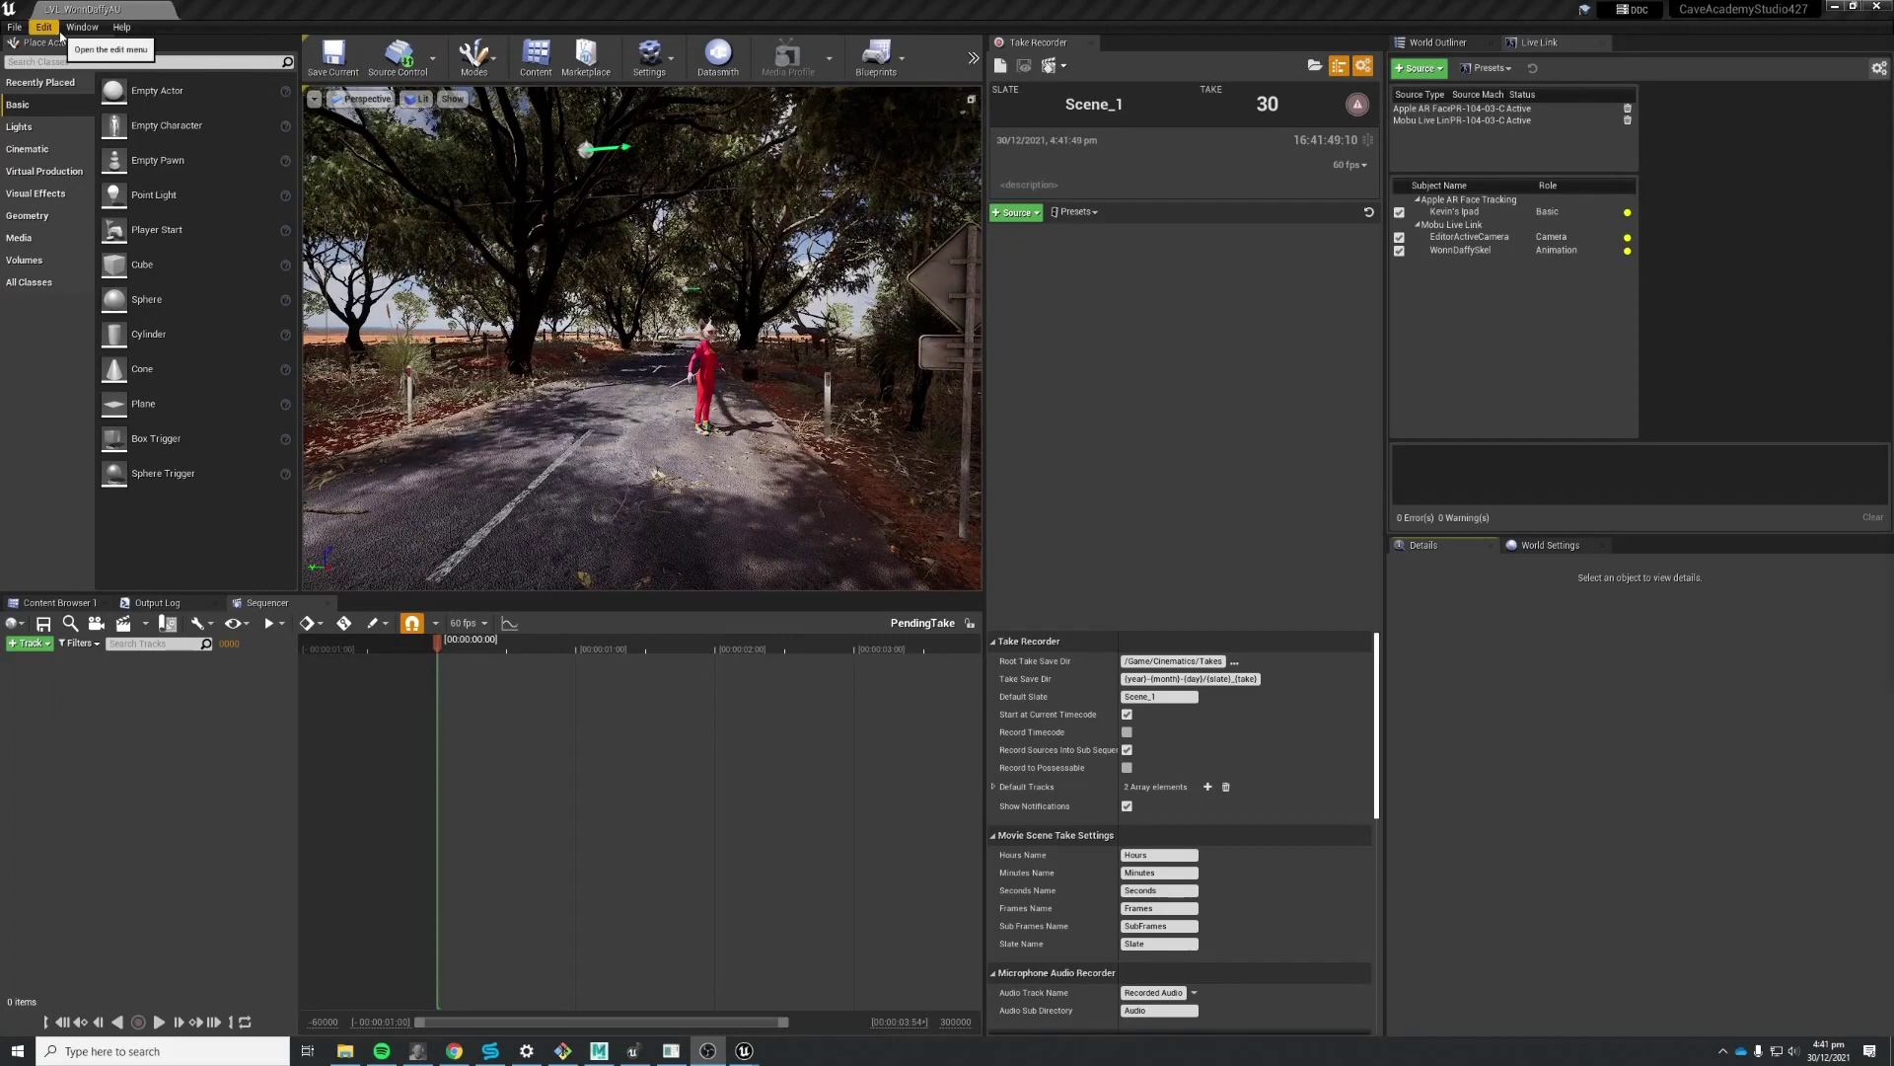
{"action": "left_click", "coordinate": [43, 27]}
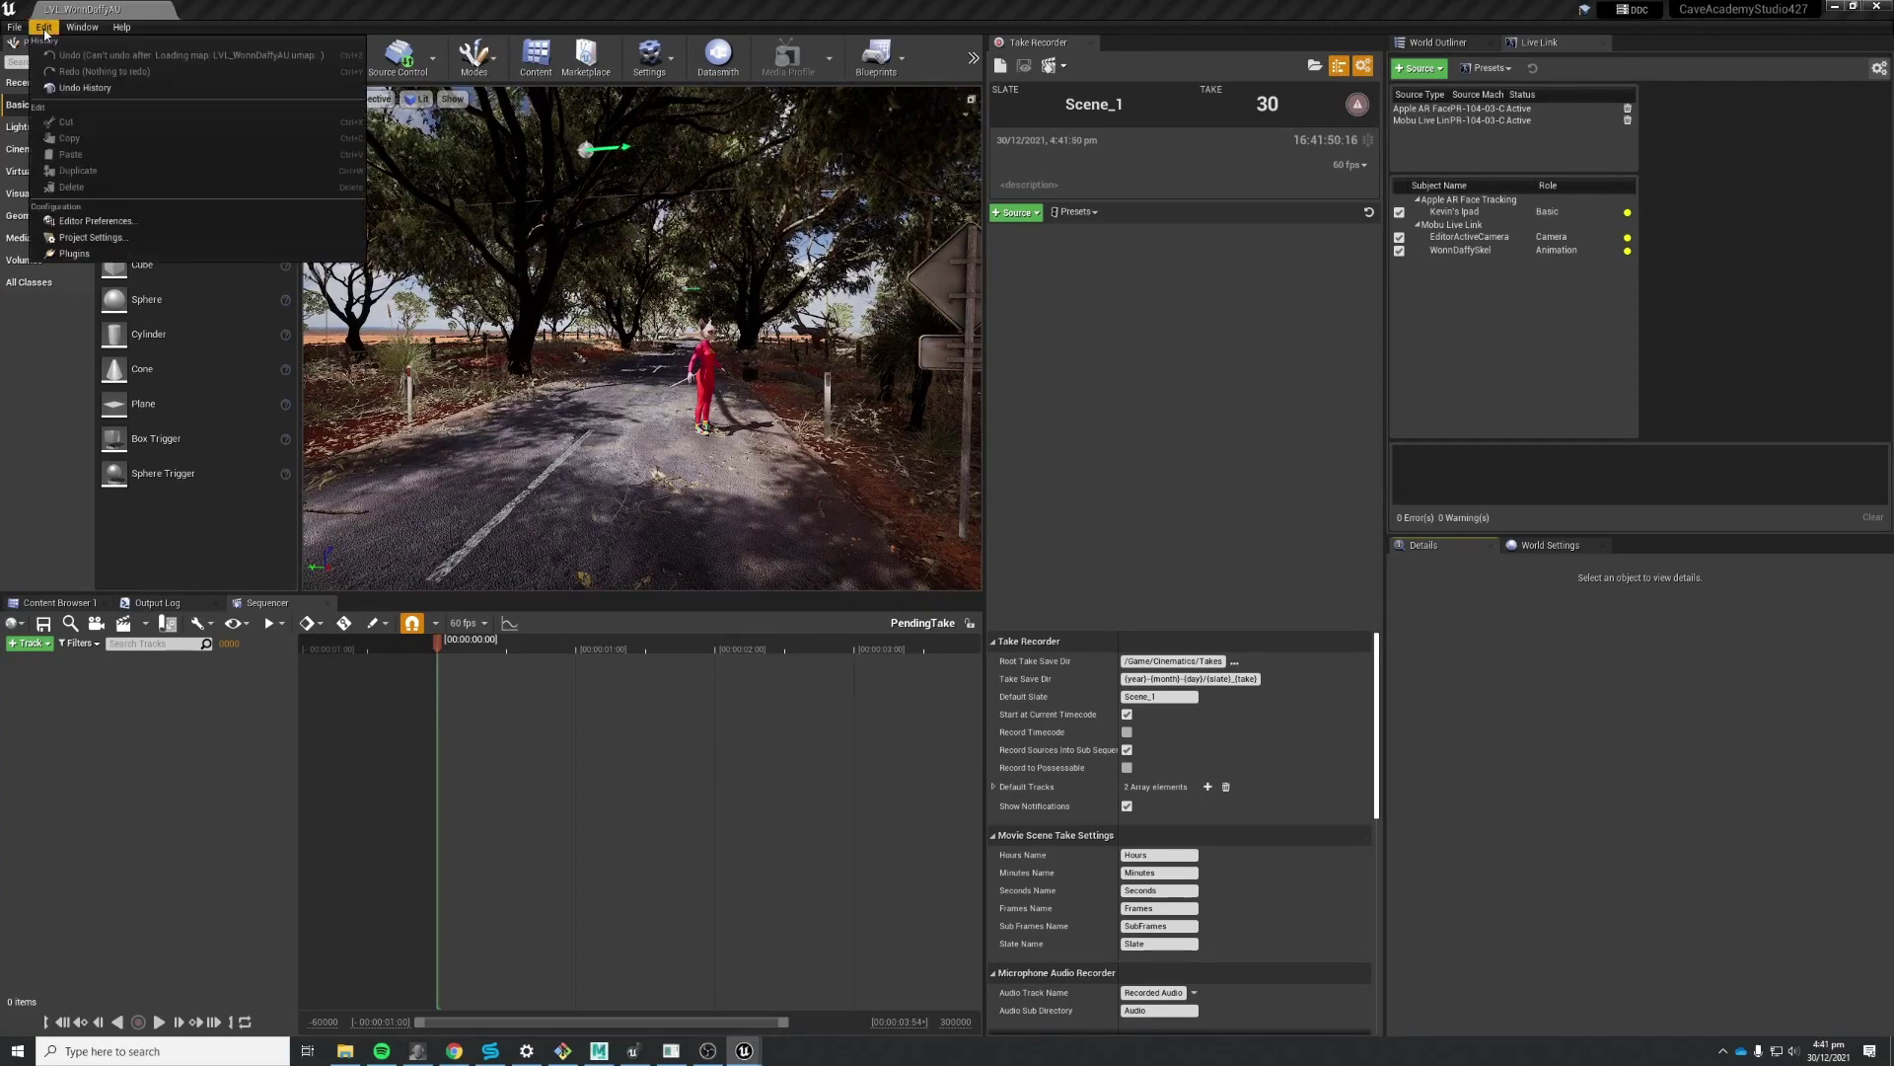
{"action": "left_click", "coordinate": [92, 253]}
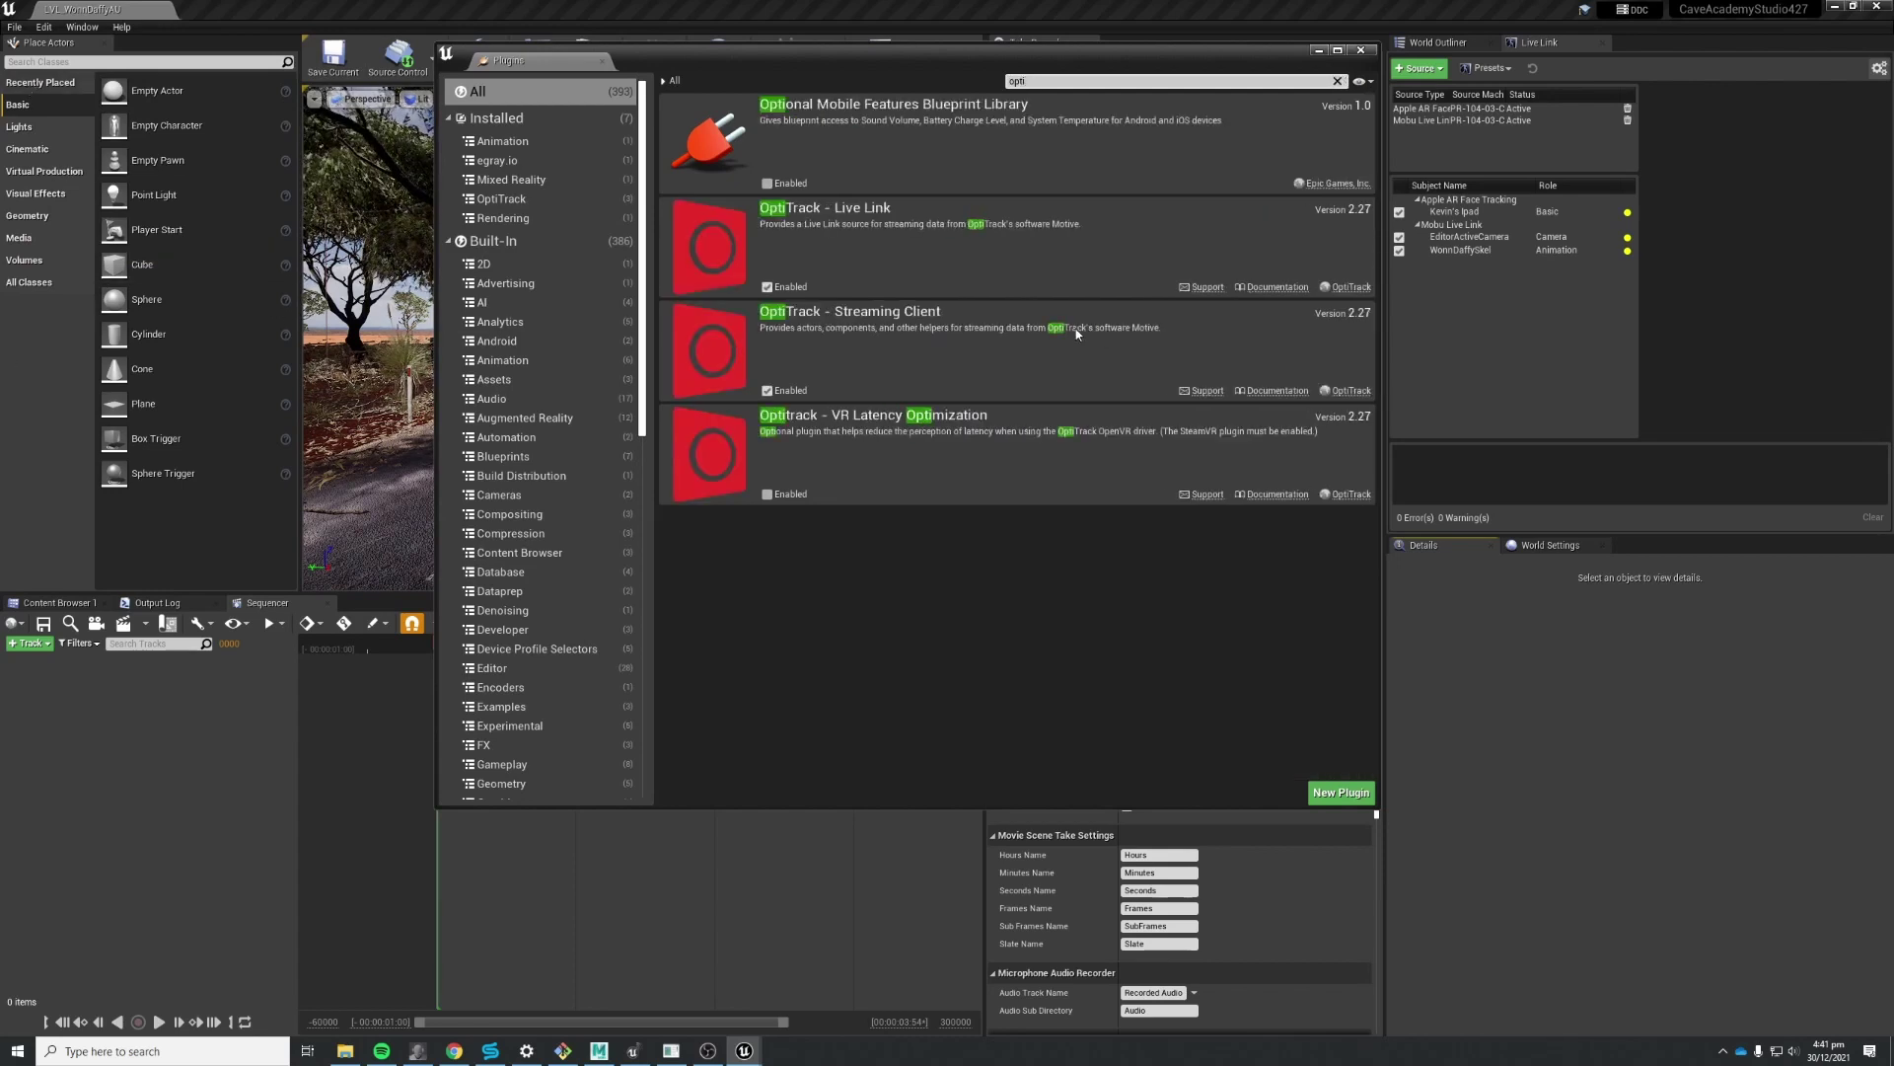
{"action": "left_click", "coordinate": [1360, 50]}
Create an OptiTrack Live Link source without auto-connect, server 10.30.208.39, client 10.30.208.47.
{"action": "left_click", "coordinate": [1419, 68]}
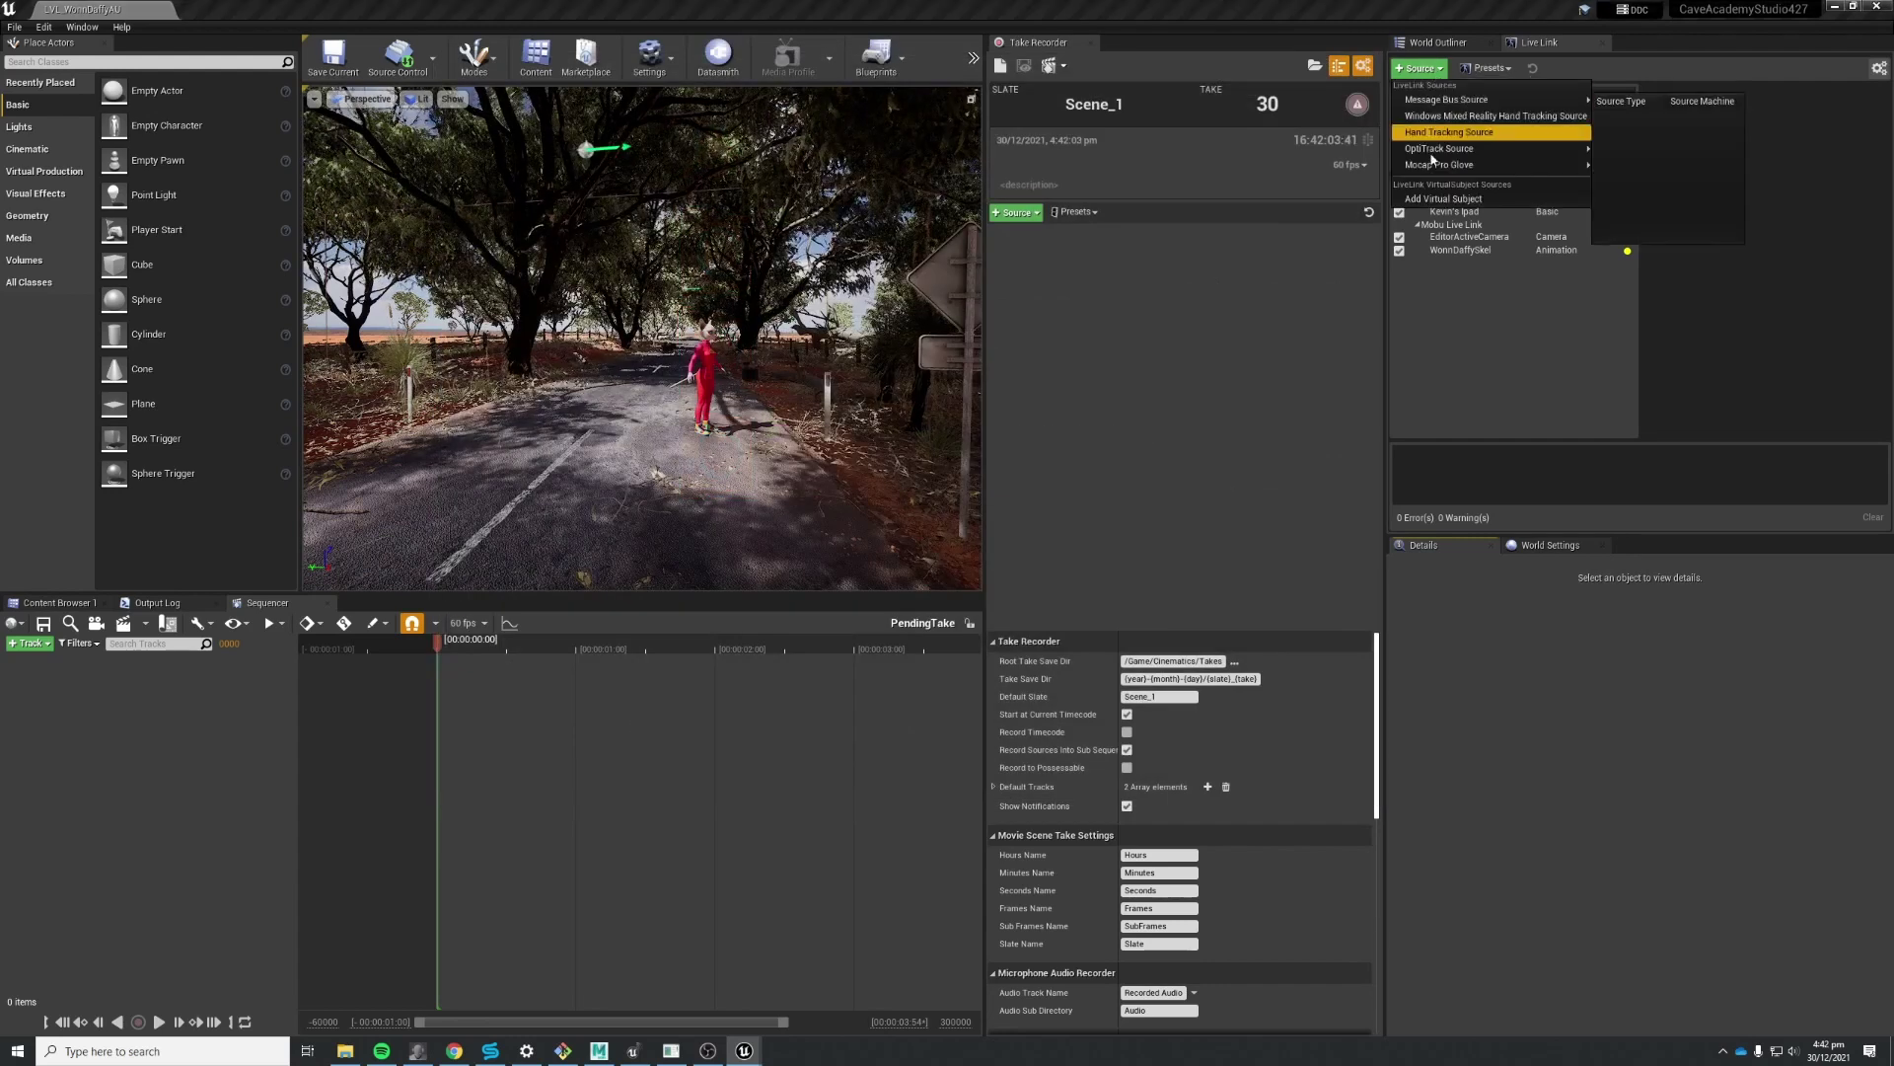
{"action": "mouse_move", "coordinate": [1435, 150]}
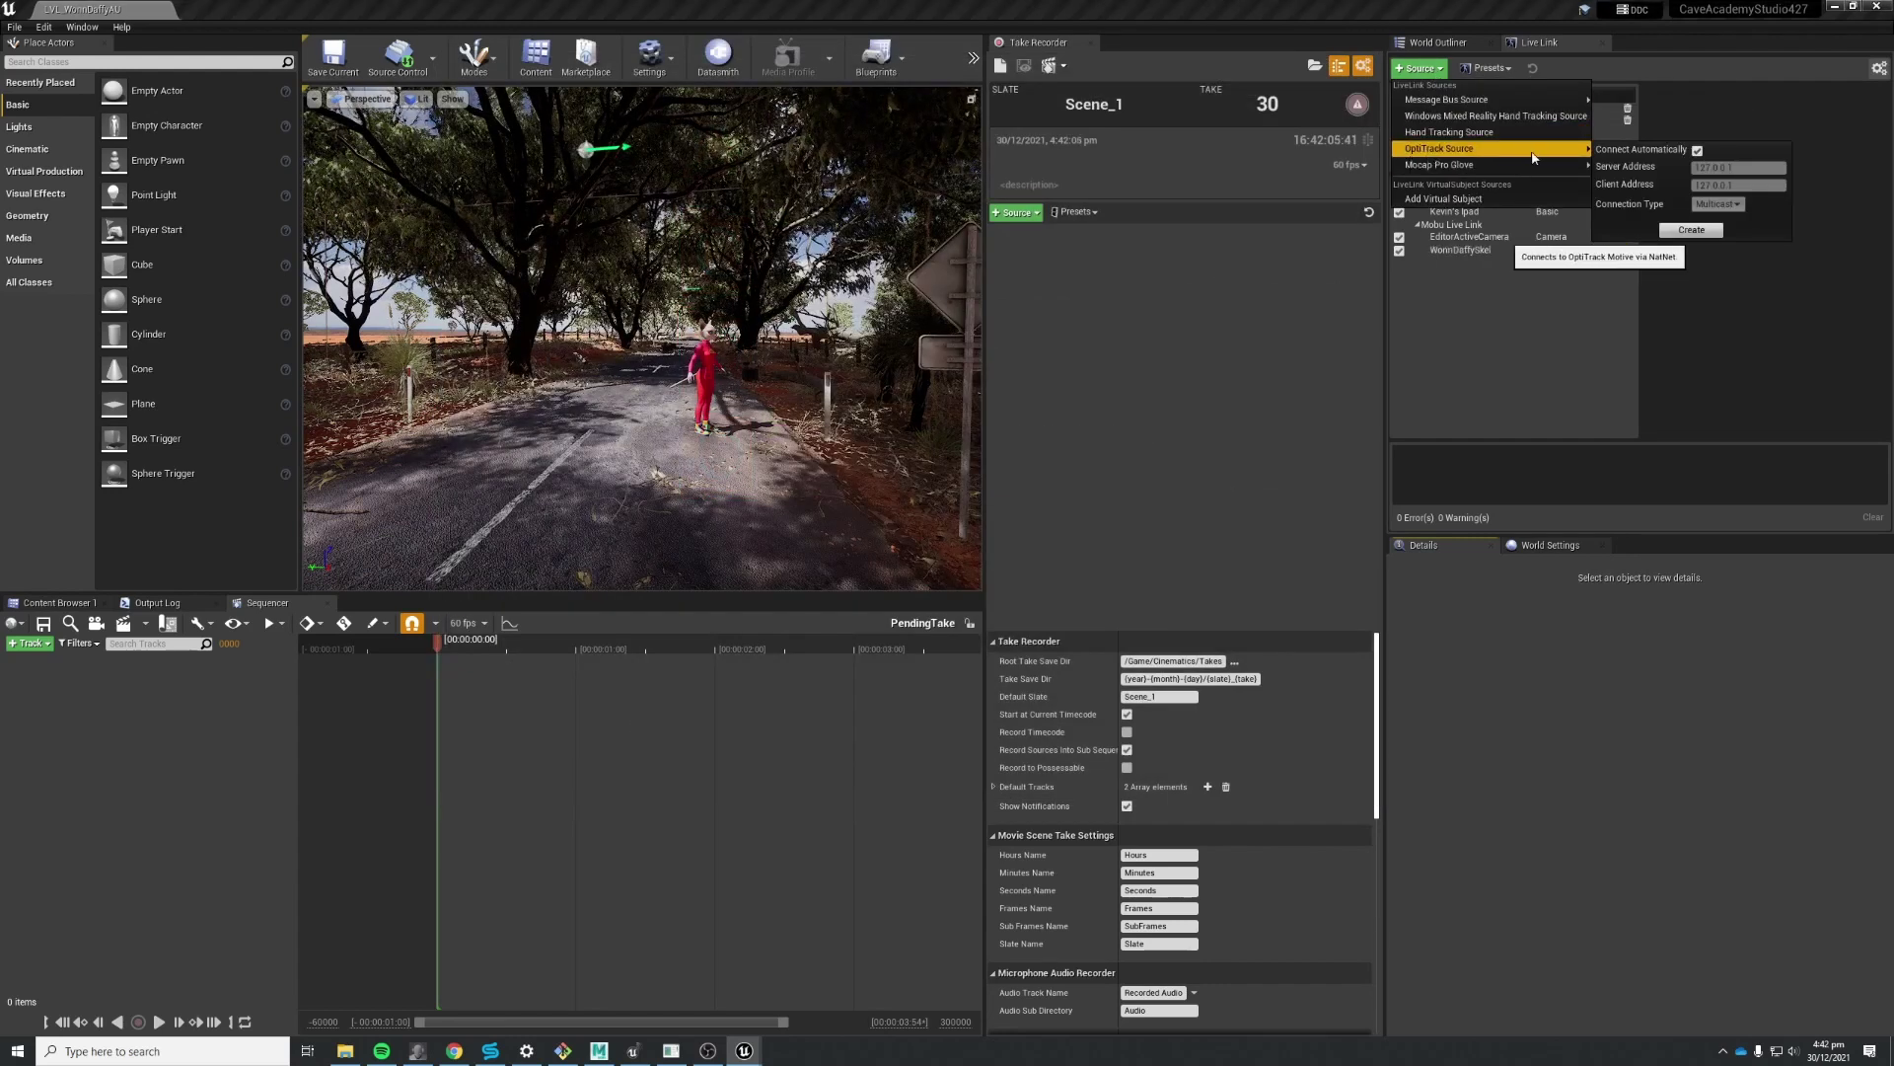
{"action": "left_click", "coordinate": [1697, 152]}
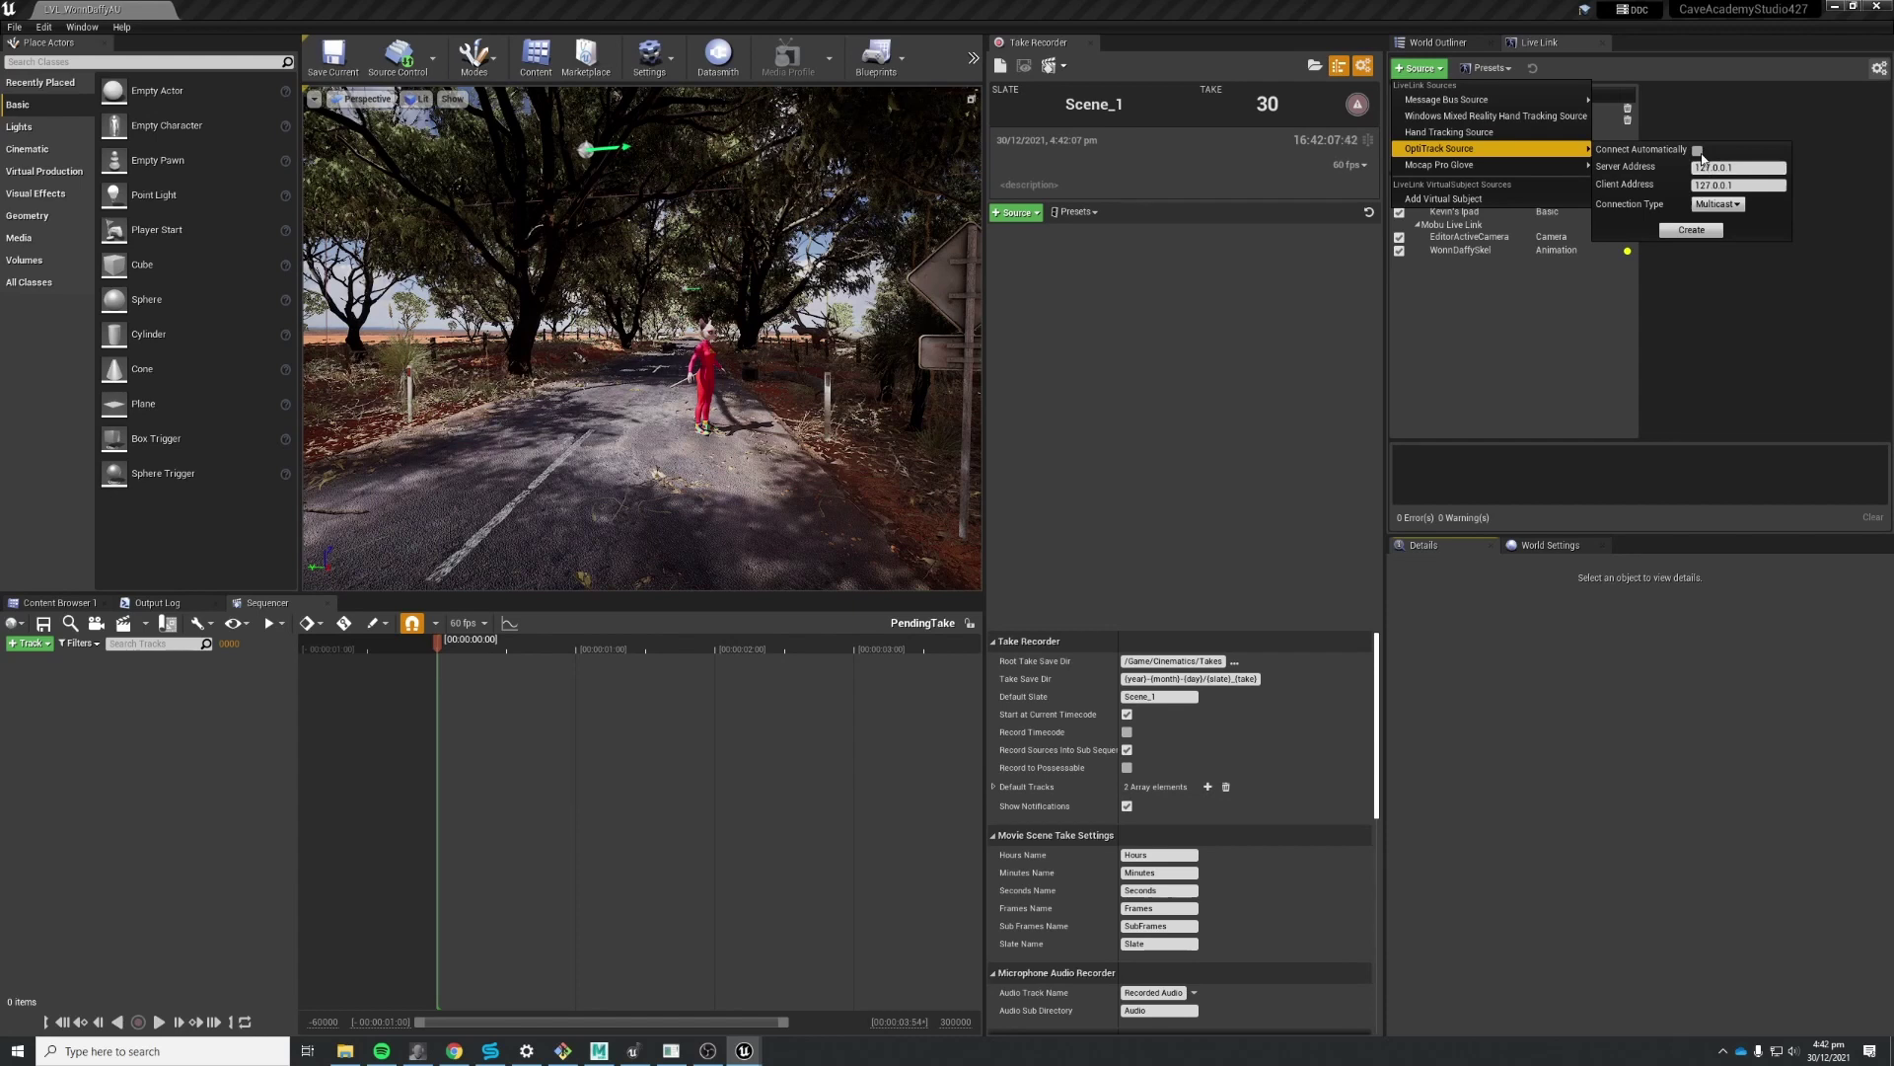
{"action": "left_click", "coordinate": [1699, 153]}
{"action": "left_click", "coordinate": [1697, 151]}
{"action": "mouse_move", "coordinate": [1570, 170]}
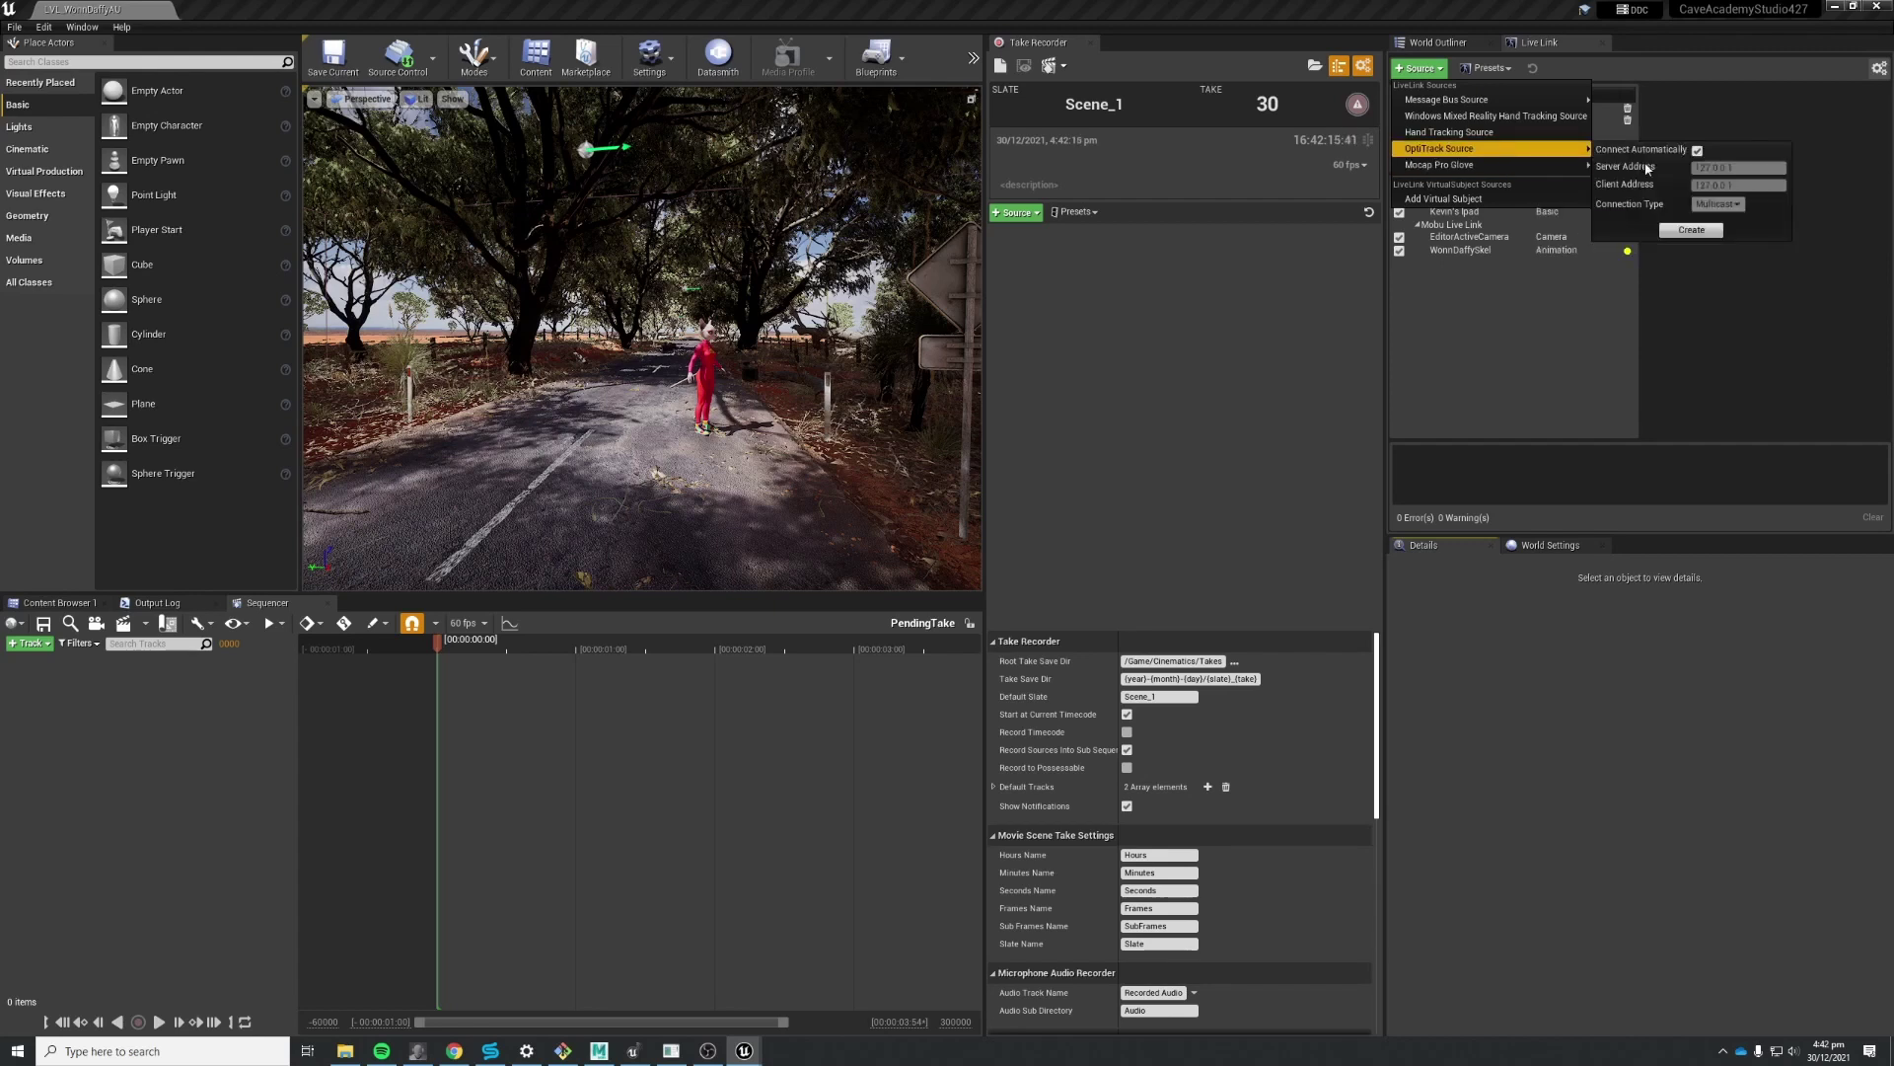
{"action": "left_click", "coordinate": [1697, 151]}
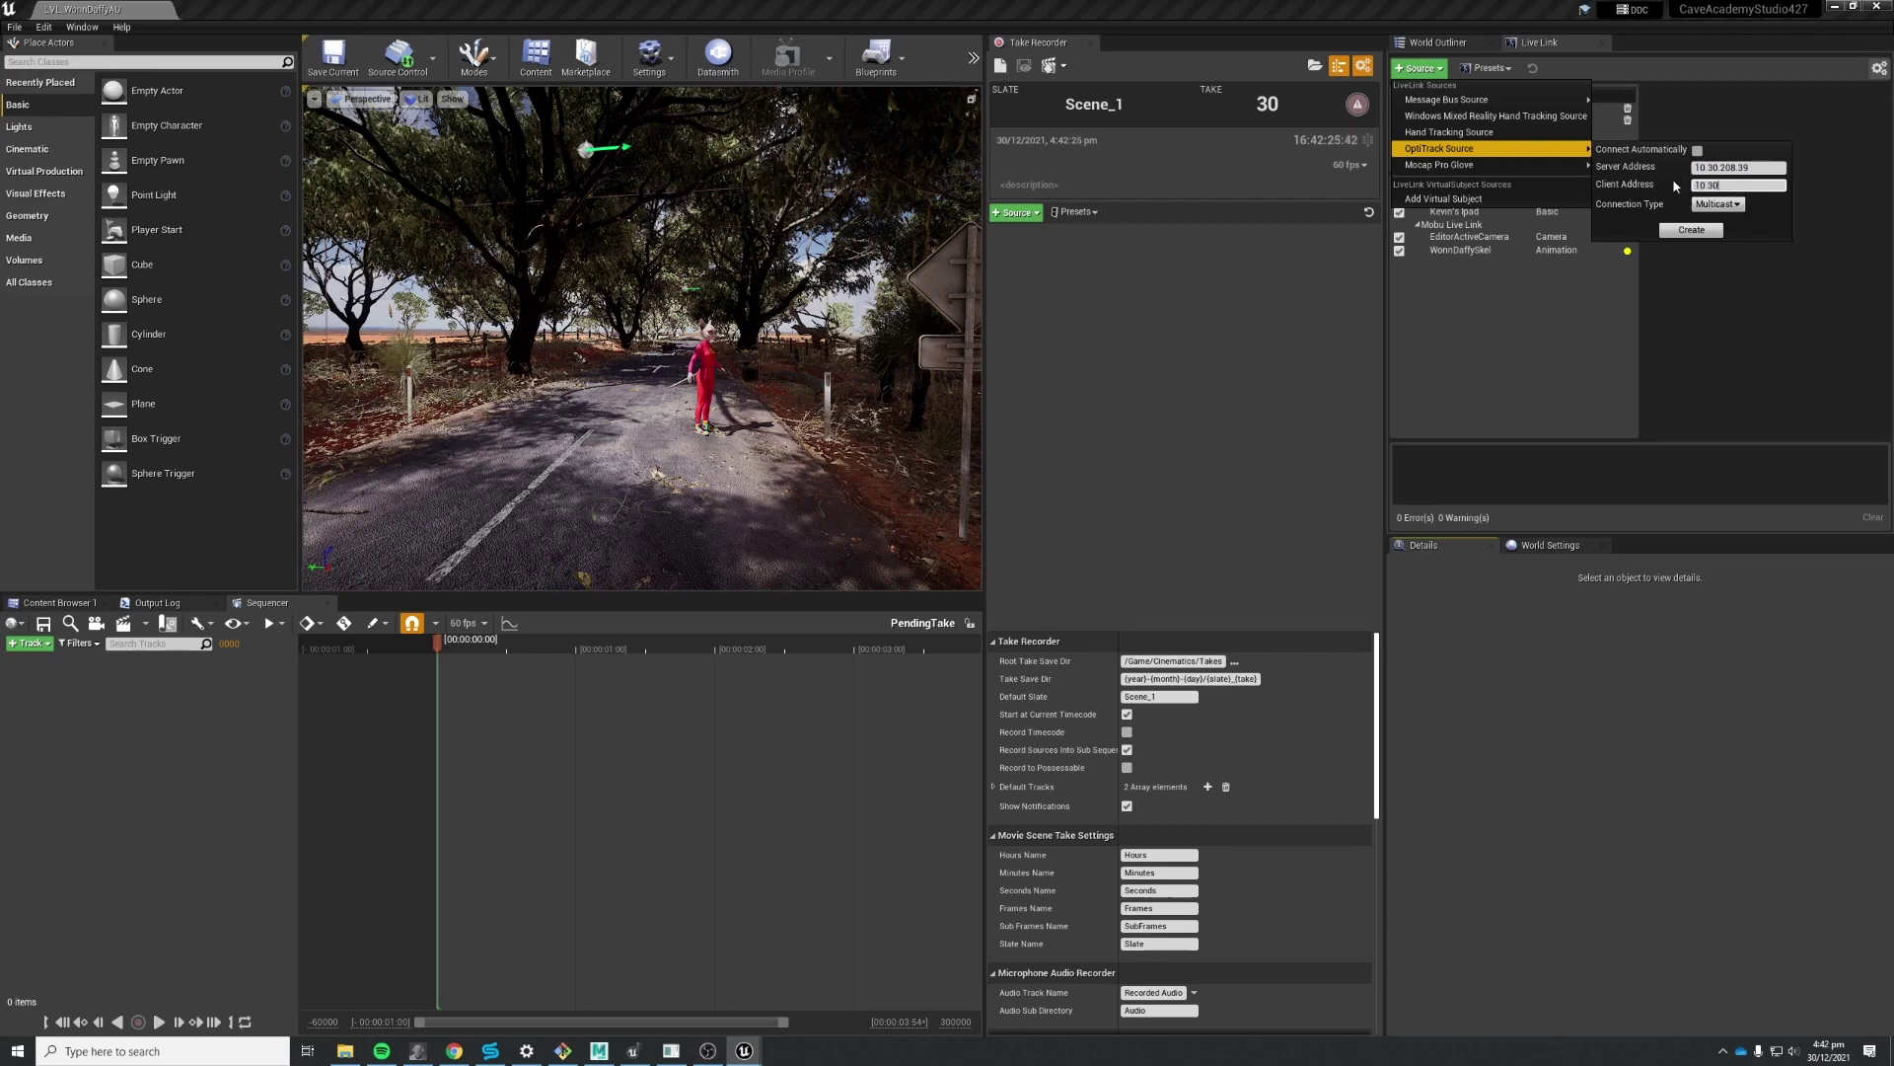
{"action": "left_click", "coordinate": [1691, 230]}
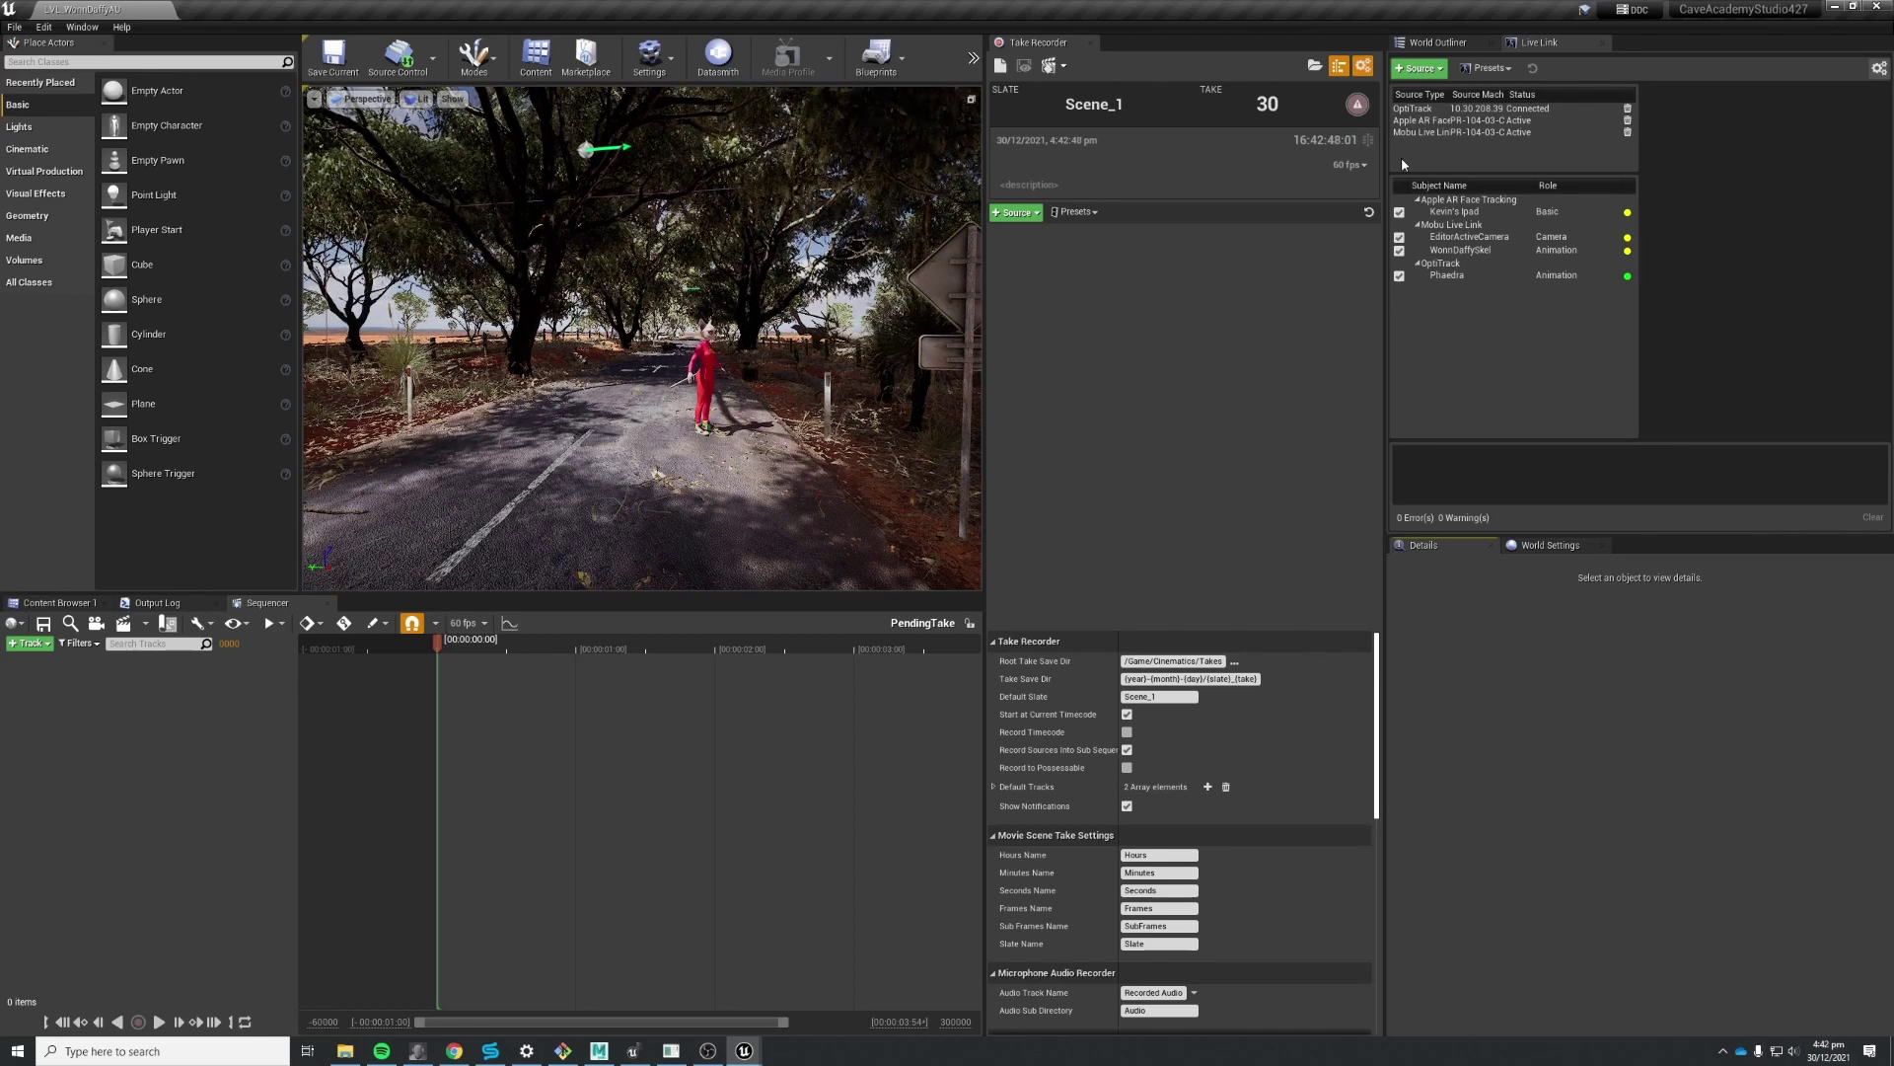
Enable Timecode Provider in the OptiTrack Live Link source's settings.
{"action": "left_click", "coordinate": [1505, 110]}
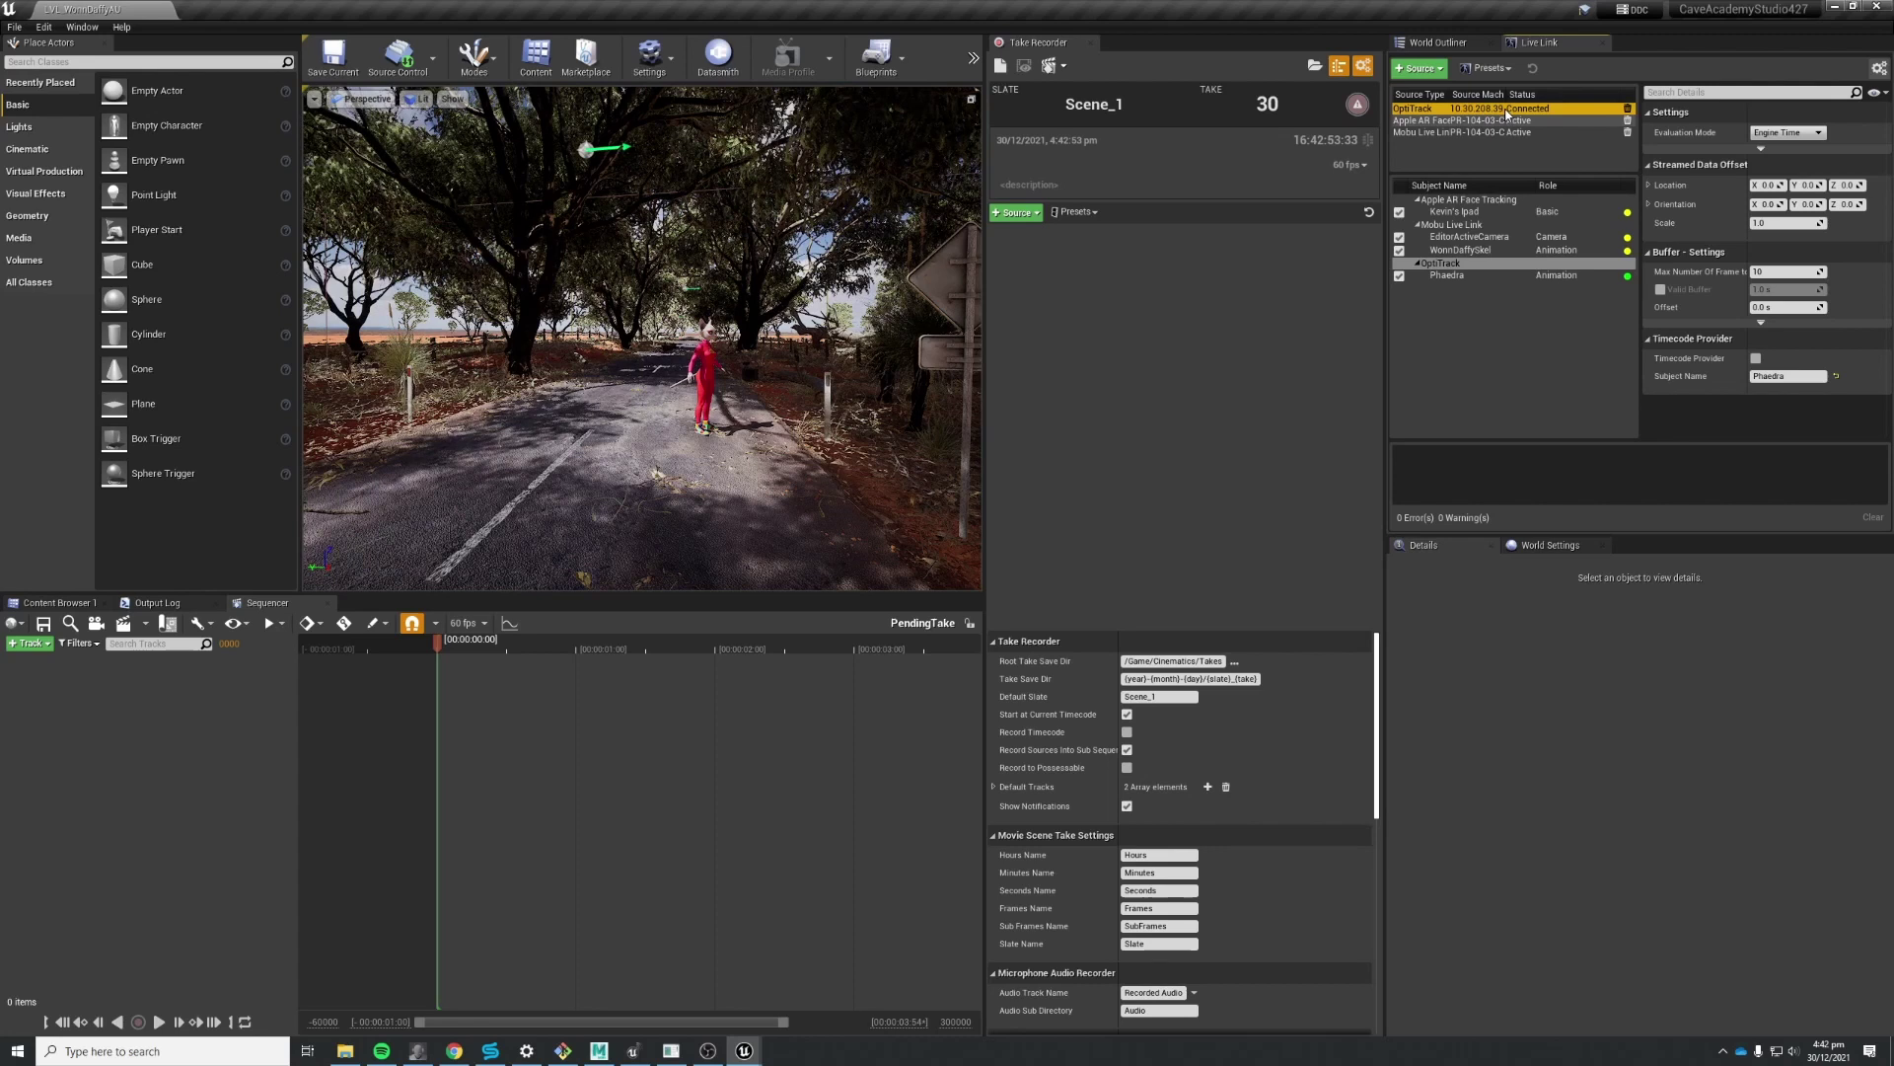
{"action": "left_click", "coordinate": [1755, 358]}
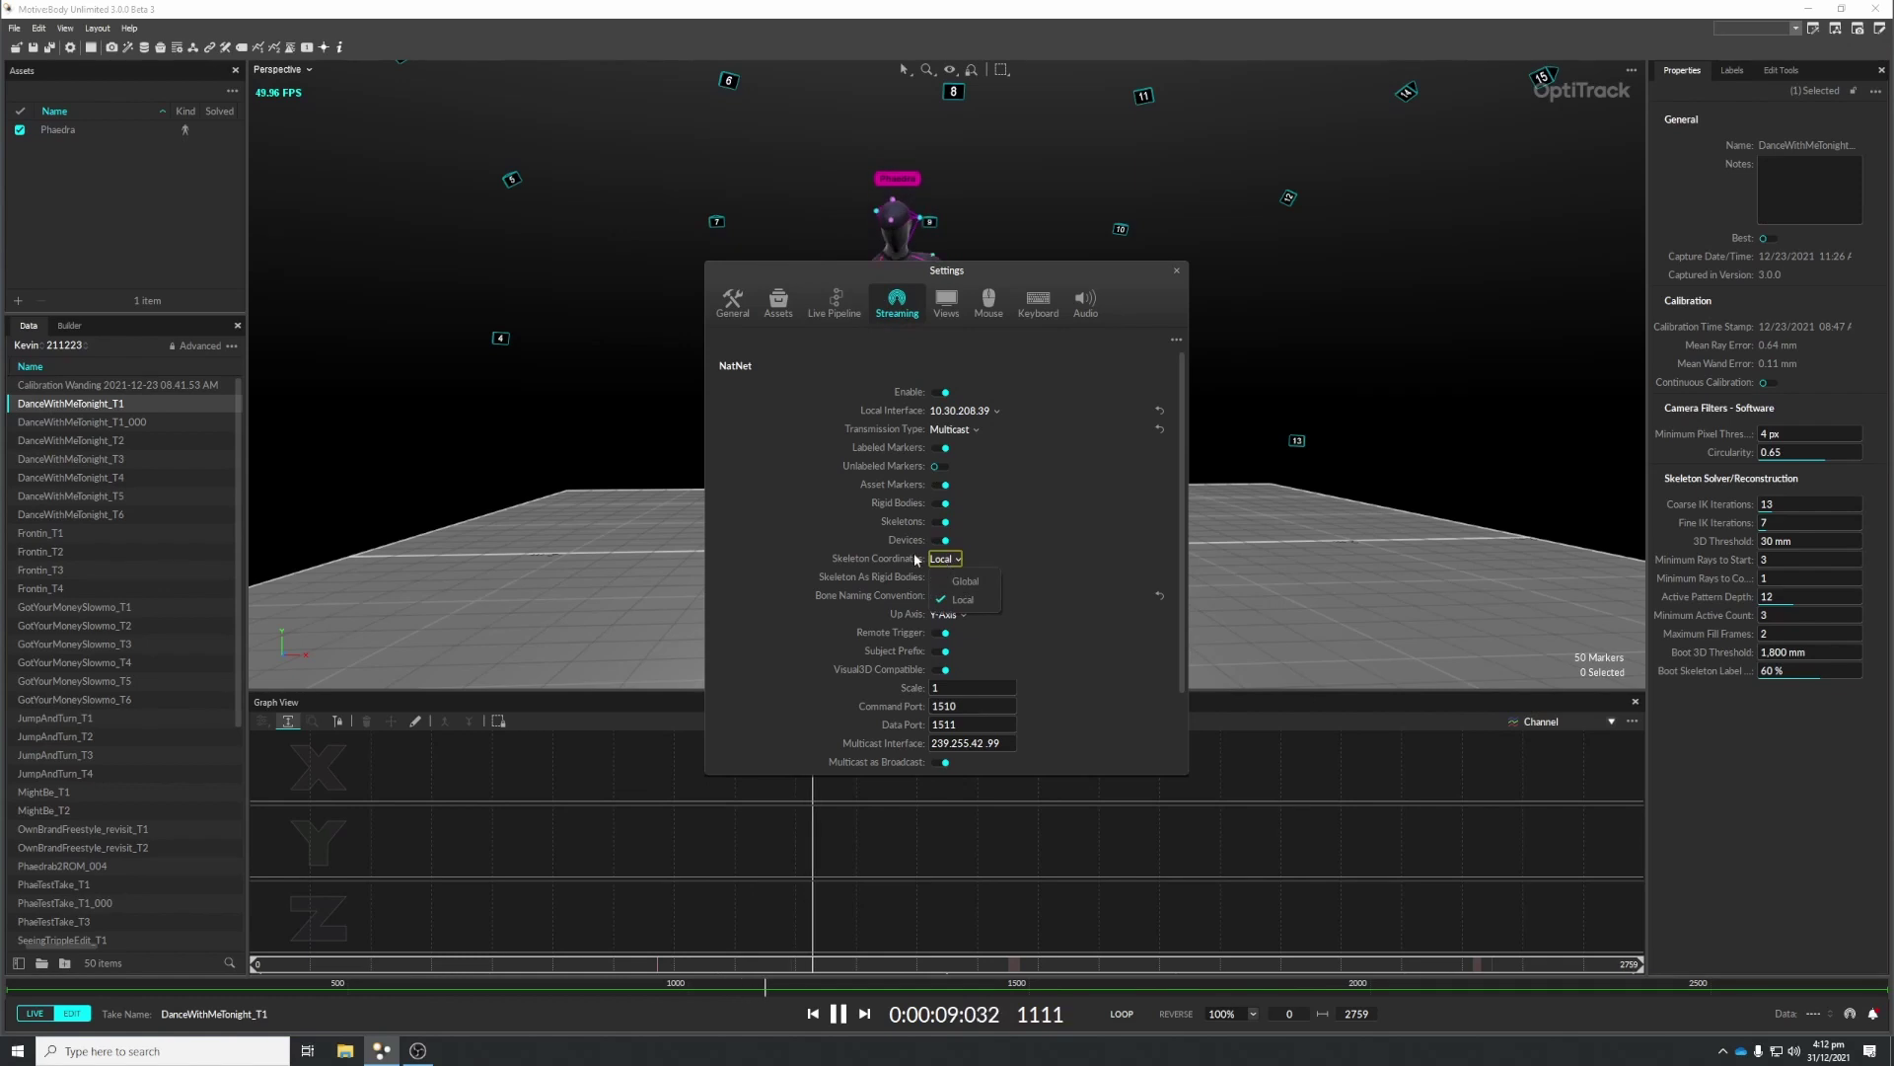
Change Motive's streaming Skeleton Coordinates from Local to Global.
{"action": "left_click", "coordinate": [942, 558]}
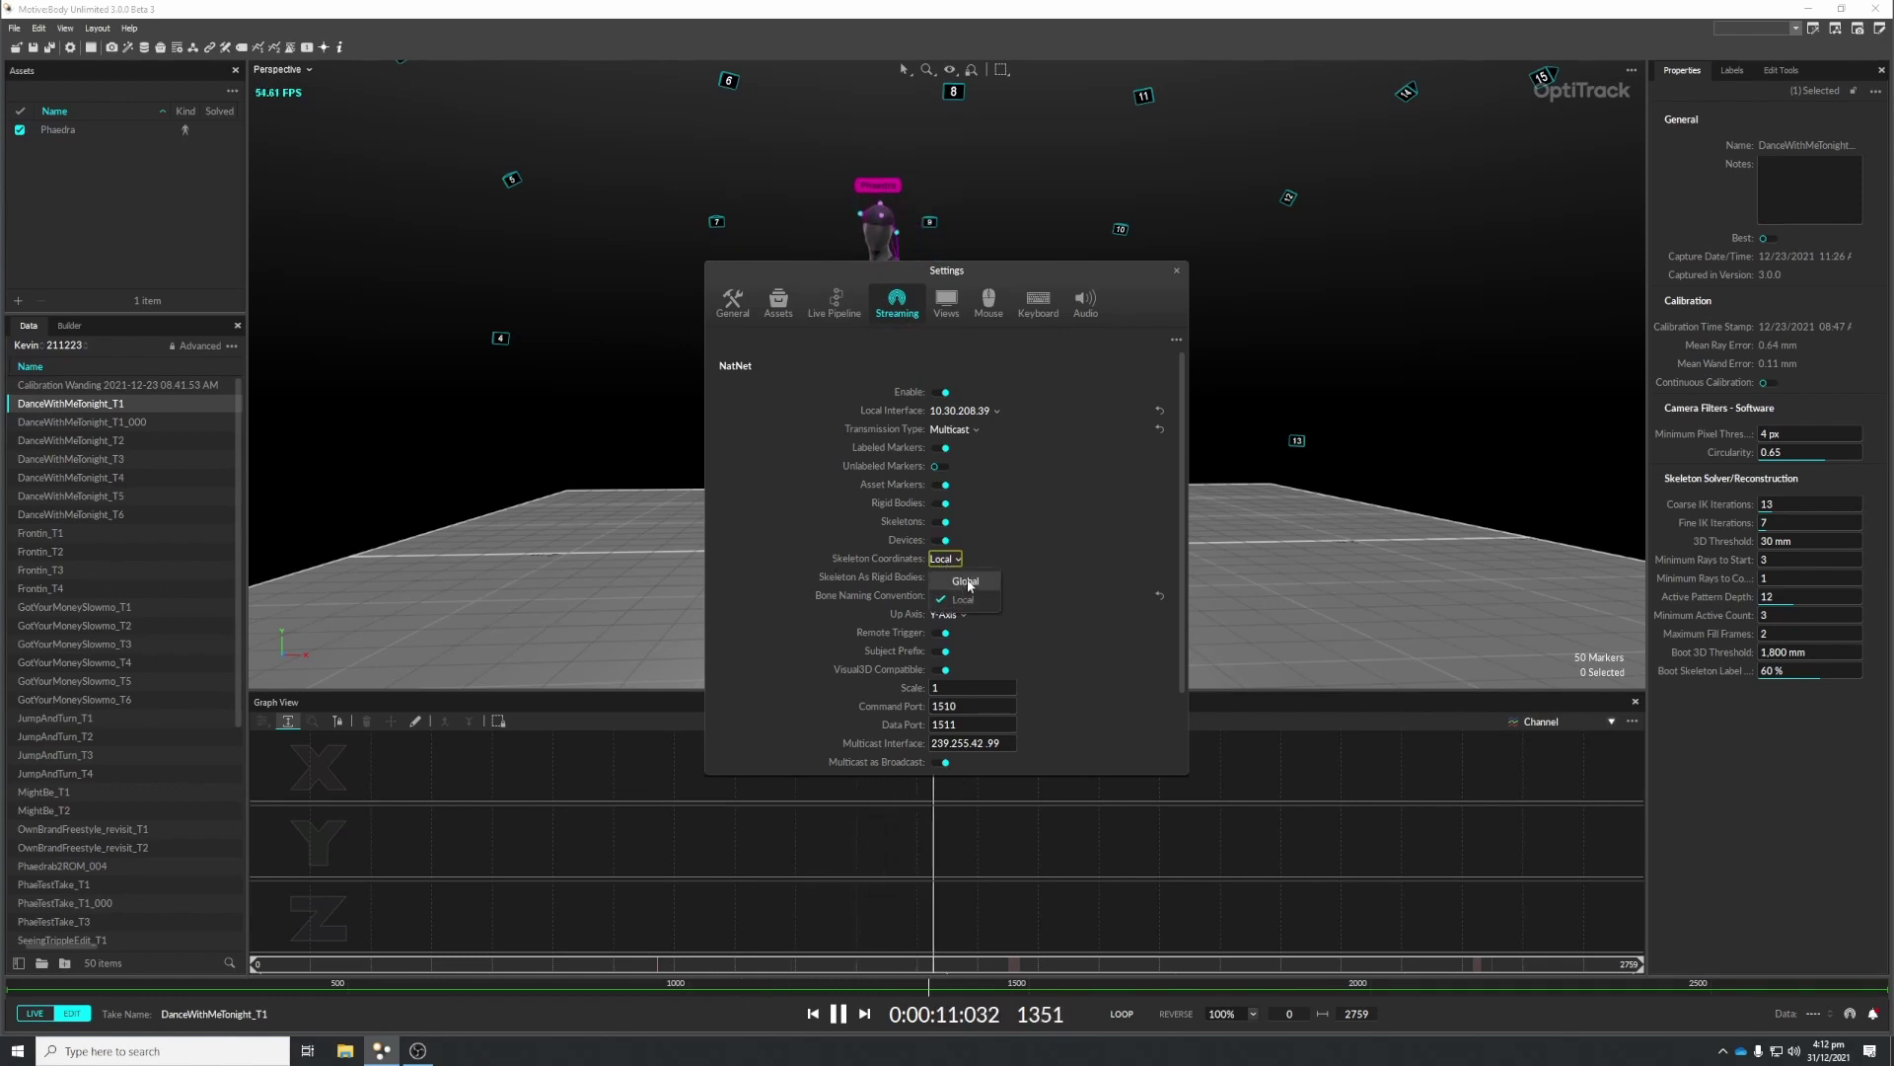
{"action": "left_click", "coordinate": [967, 581]}
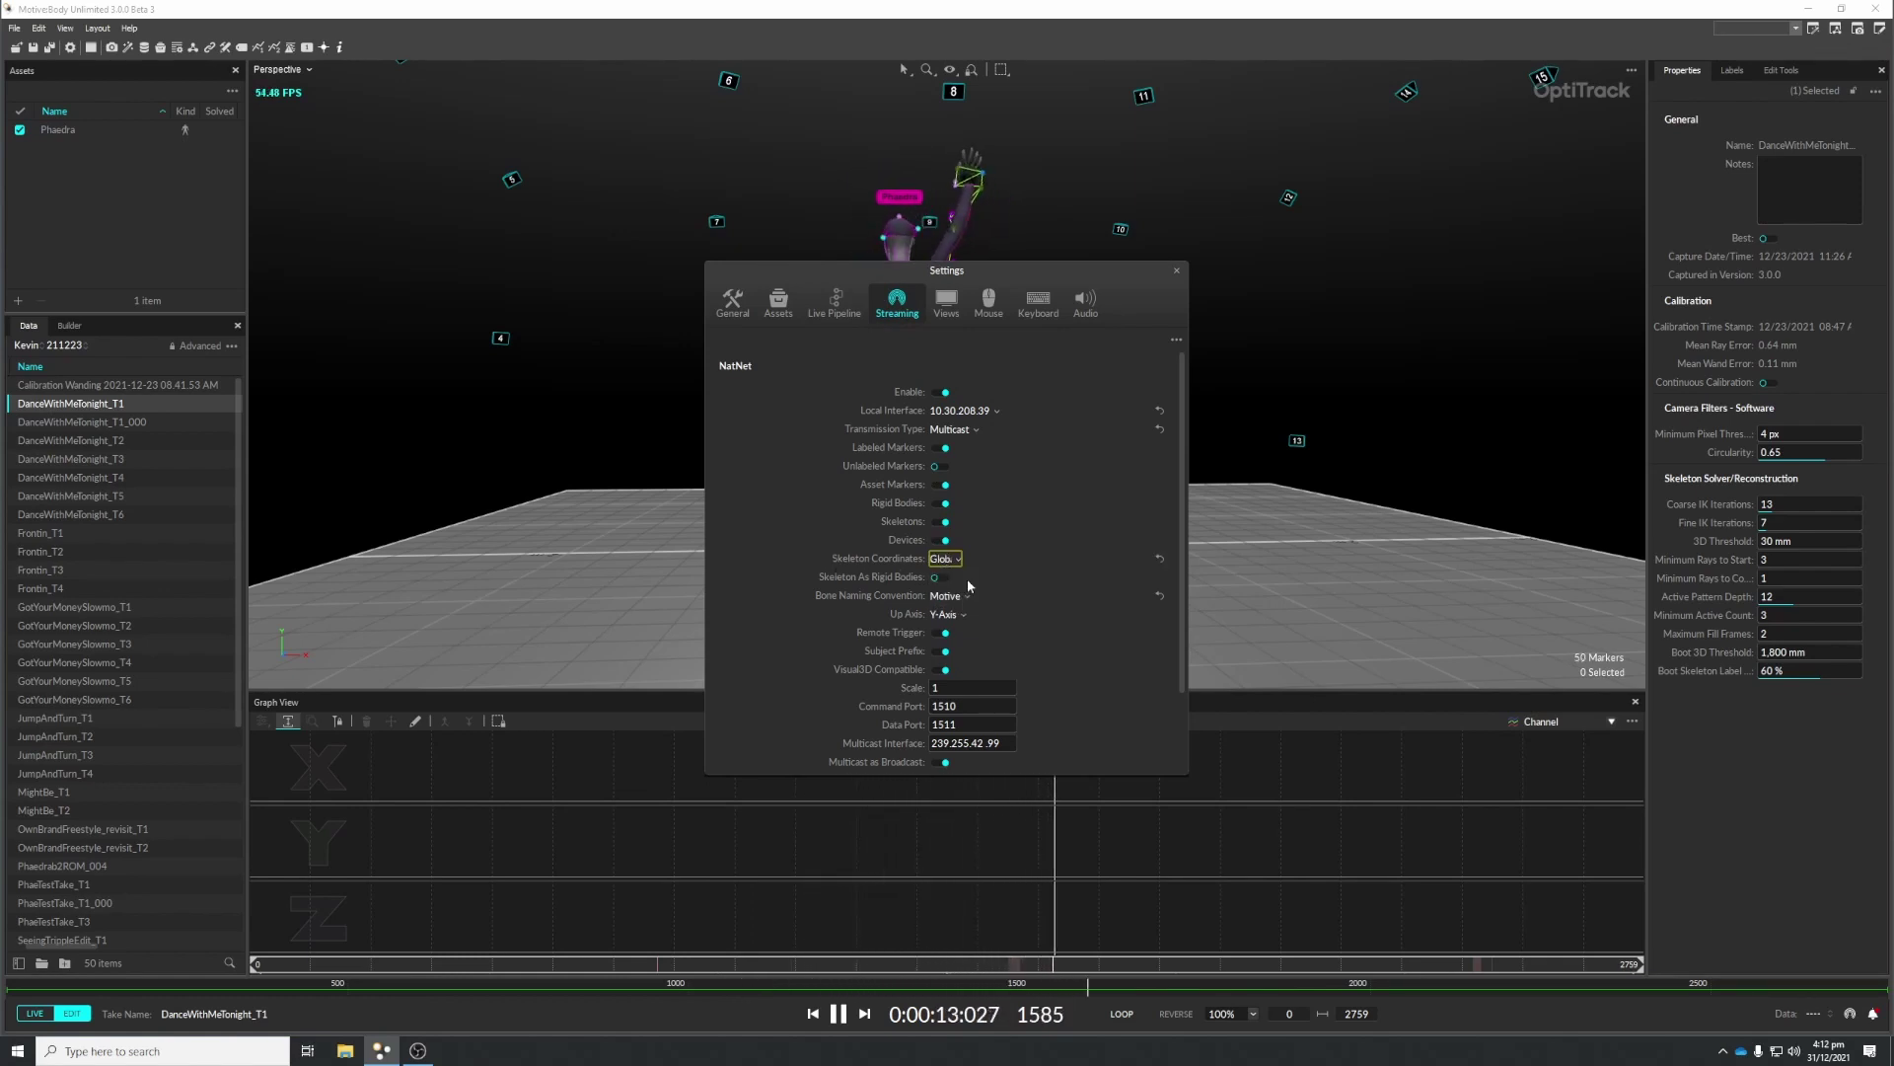